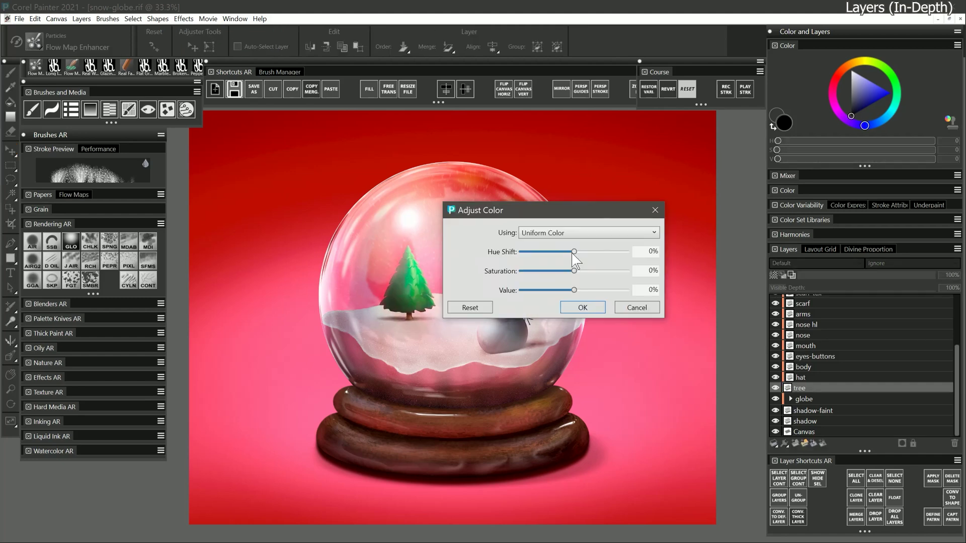
Step: Preview a hue shift on the tree, then cancel it to keep it green
left_click_drag(573, 253, 528, 252)
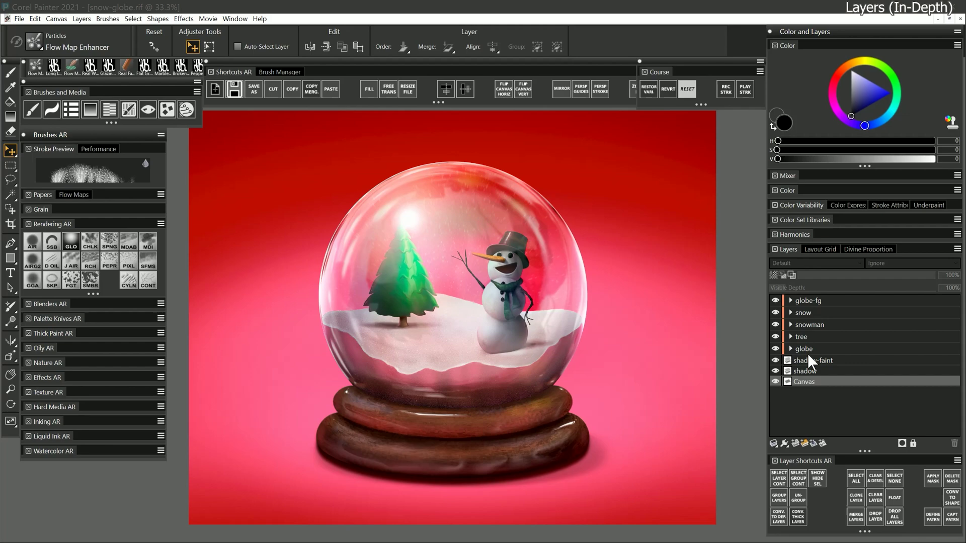
Step: Hide the snowman's nose and arms, then undo to show them again
left_click(791, 311)
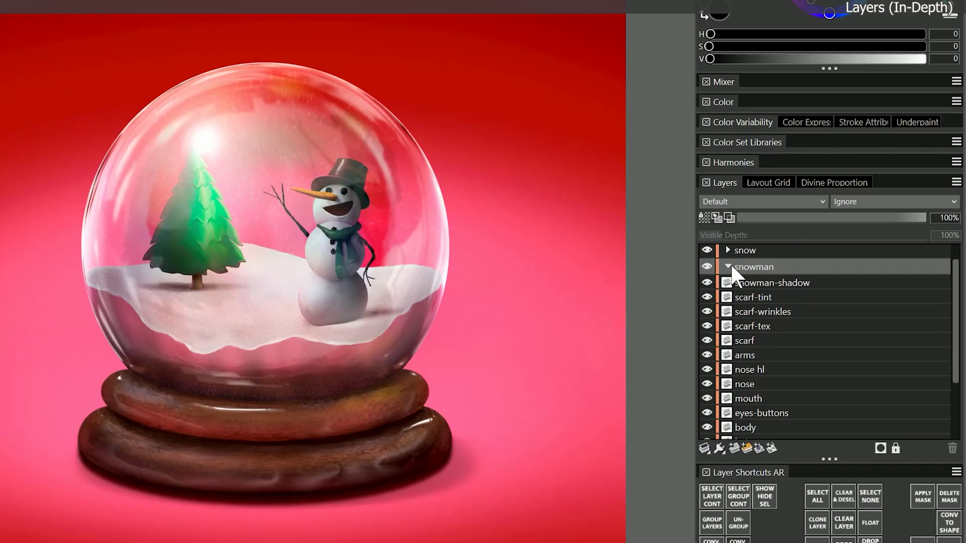
left_click(724, 384)
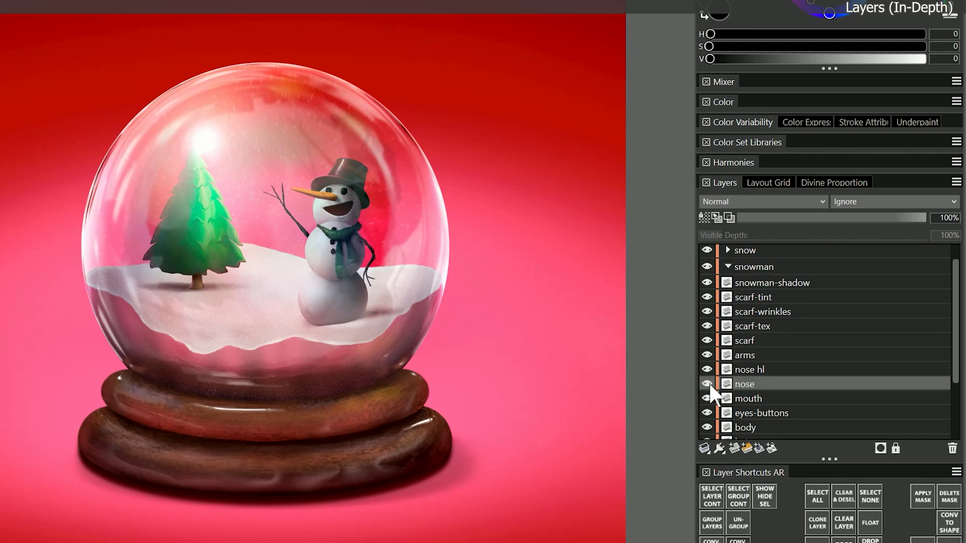
left_click(706, 383)
left_click(707, 354)
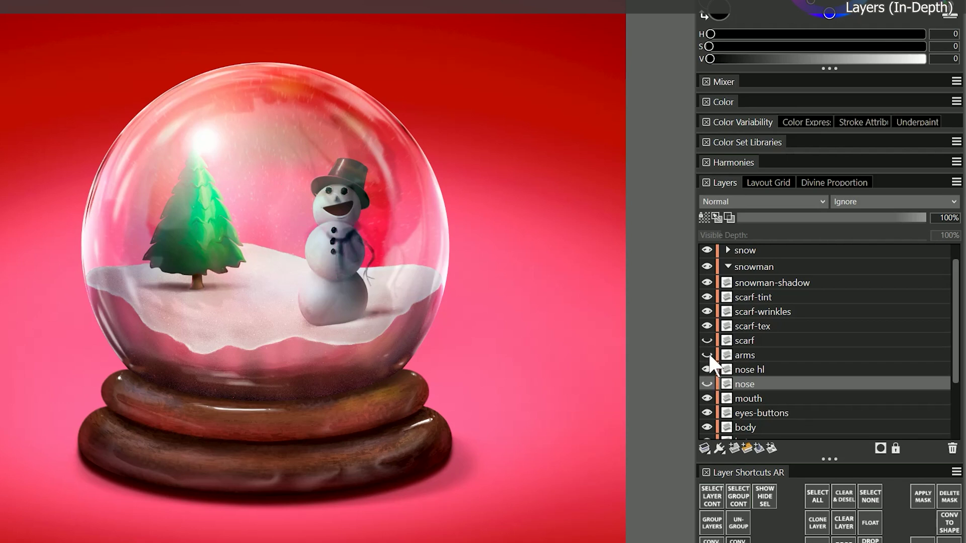
key("ctrl+z")
key("ctrl+z")
key("ctrl+z")
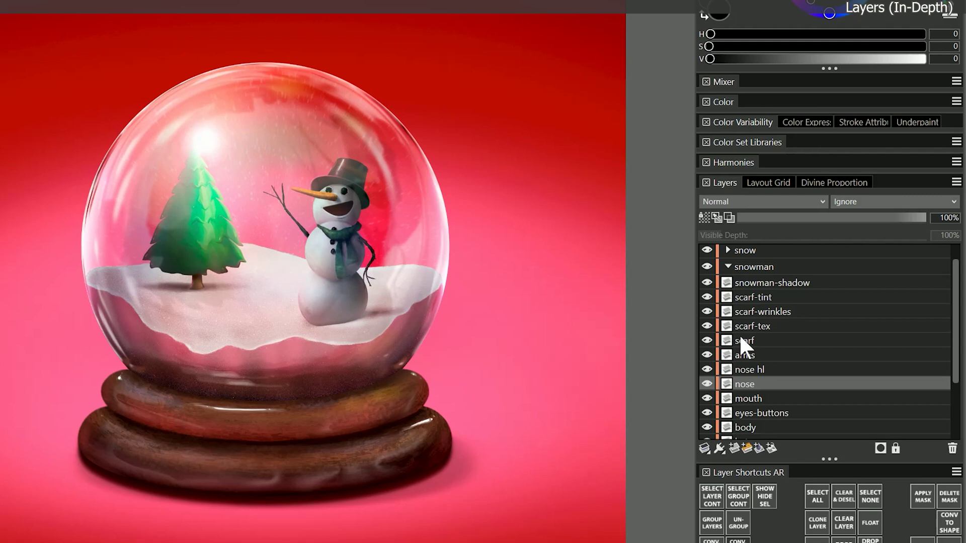
Step: Move the snowman group slightly down and left, then collapse it
left_click(757, 267)
mouse_move(350, 255)
left_mouse_down()
mouse_move(324, 275)
mouse_move(335, 280)
mouse_move(330, 255)
mouse_move(346, 253)
left_mouse_up()
left_click(727, 267)
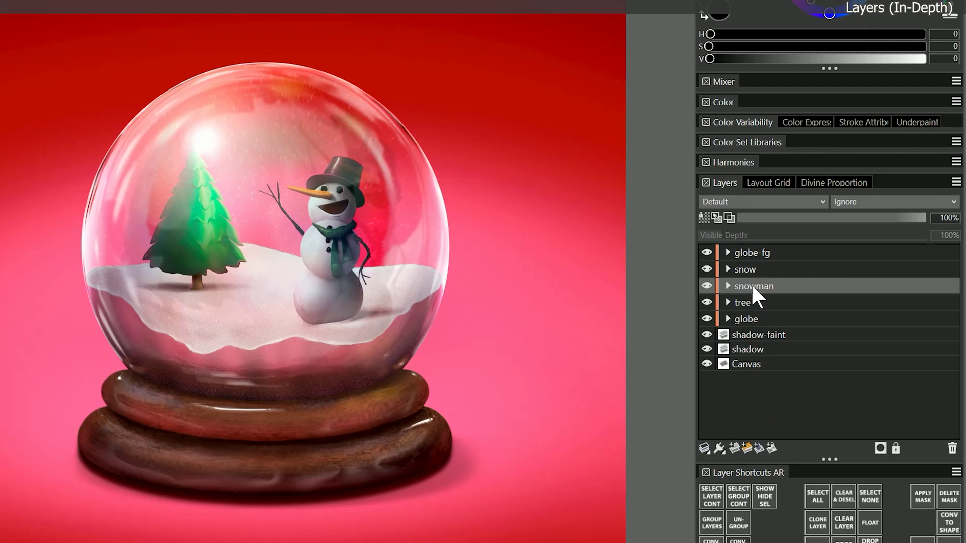
Step: Drag the snowman group below the tree group and expand its sublayers
left_click_drag(753, 285, 753, 307)
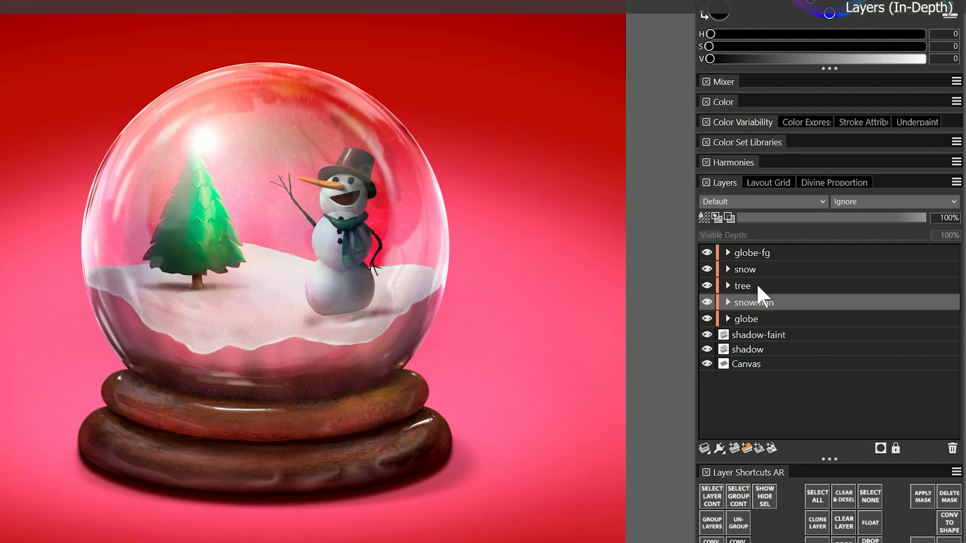
left_click(728, 301)
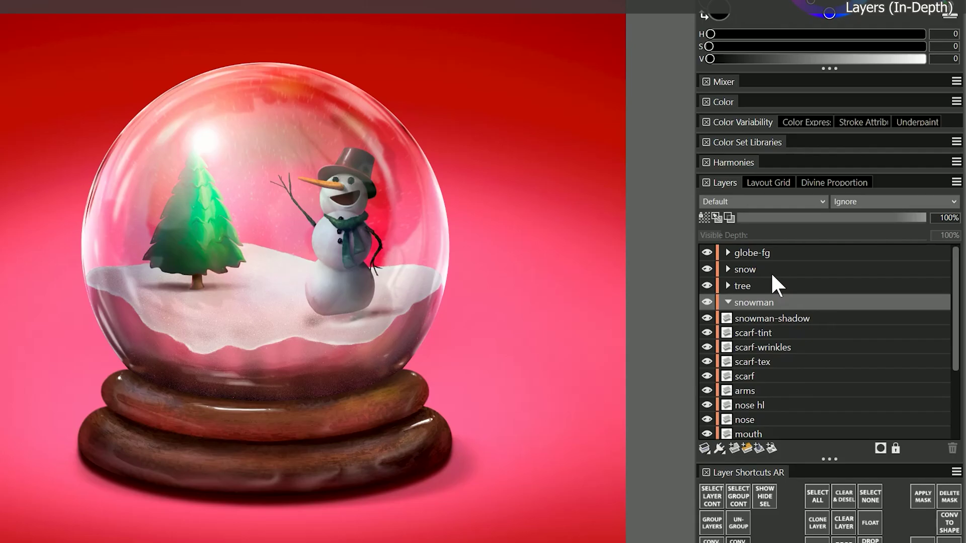
Step: Add a new layer above globe-fg and sketch a small sign near the tree
left_click(760, 252)
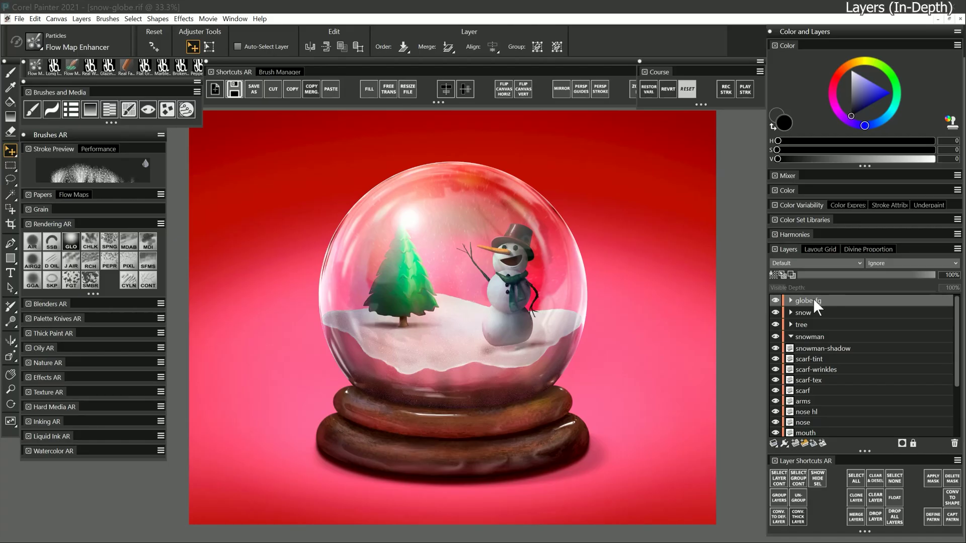
left_click(796, 445)
key("b")
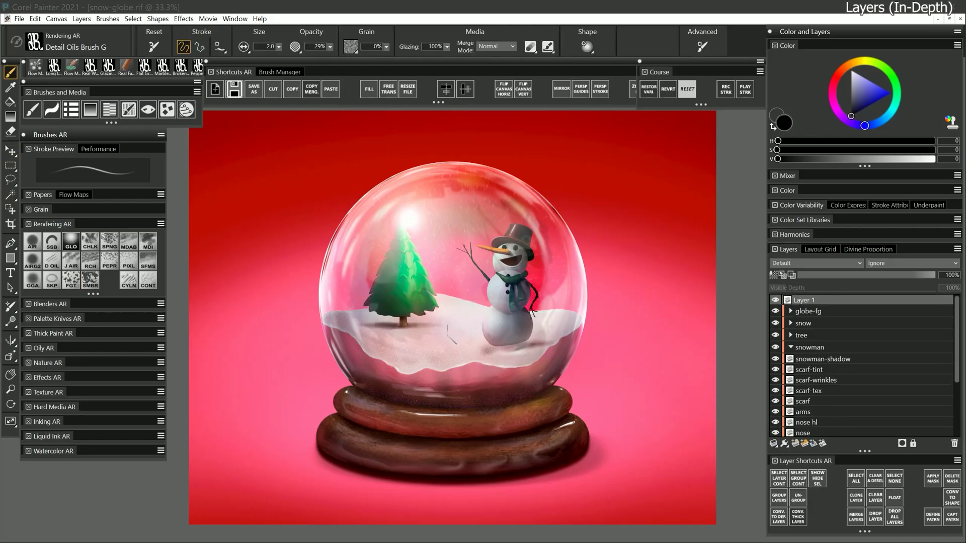
mouse_move(441, 334)
left_mouse_down()
mouse_move(469, 322)
mouse_move(434, 310)
mouse_move(468, 305)
mouse_move(464, 325)
mouse_move(405, 283)
mouse_move(420, 301)
left_mouse_up()
Step: Shrink the sign sketch with a transform, then hide Layer 1
left_click(10, 151)
key("ctrl+alt+t")
left_click(431, 46)
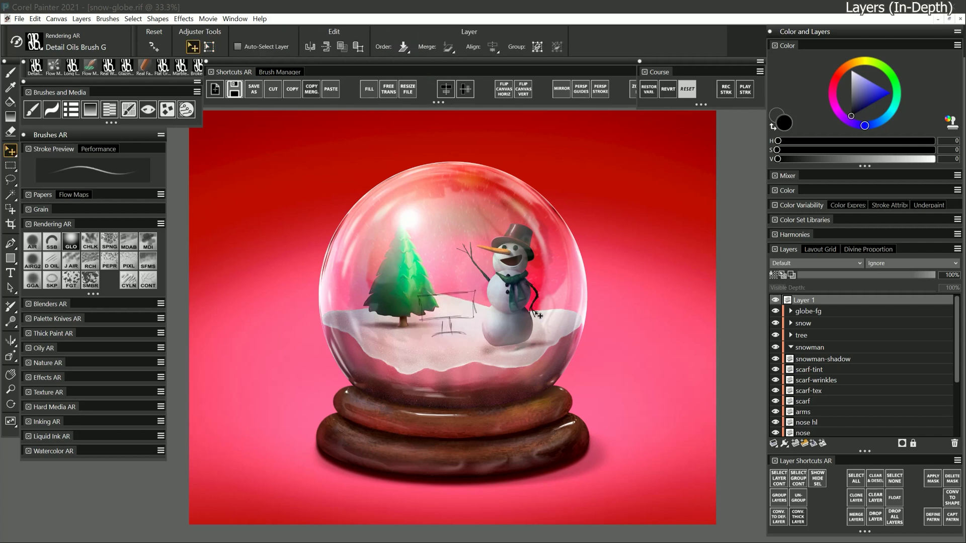
left_click(776, 300)
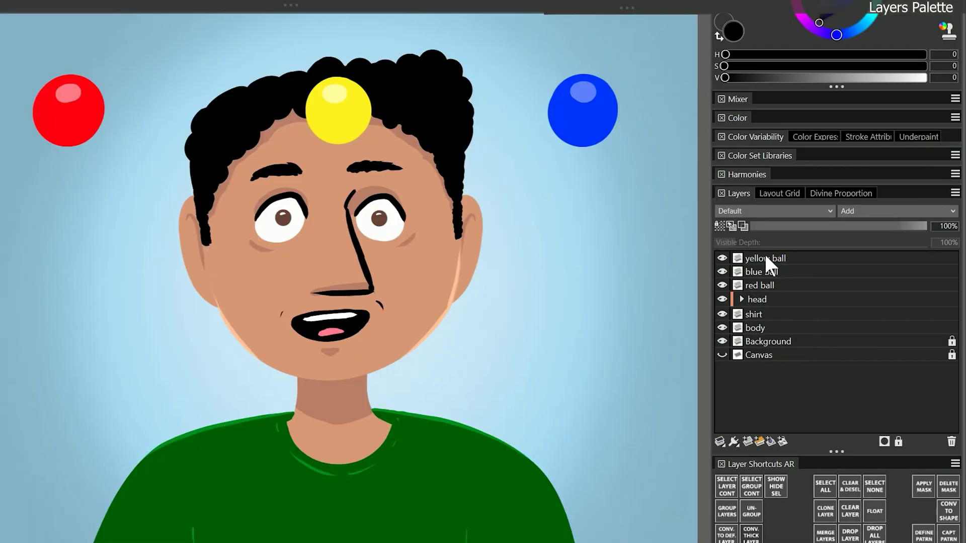
Step: Expand the head group, hide hair, eyes and mouth, then show them and the yellow ball again
left_click(741, 299)
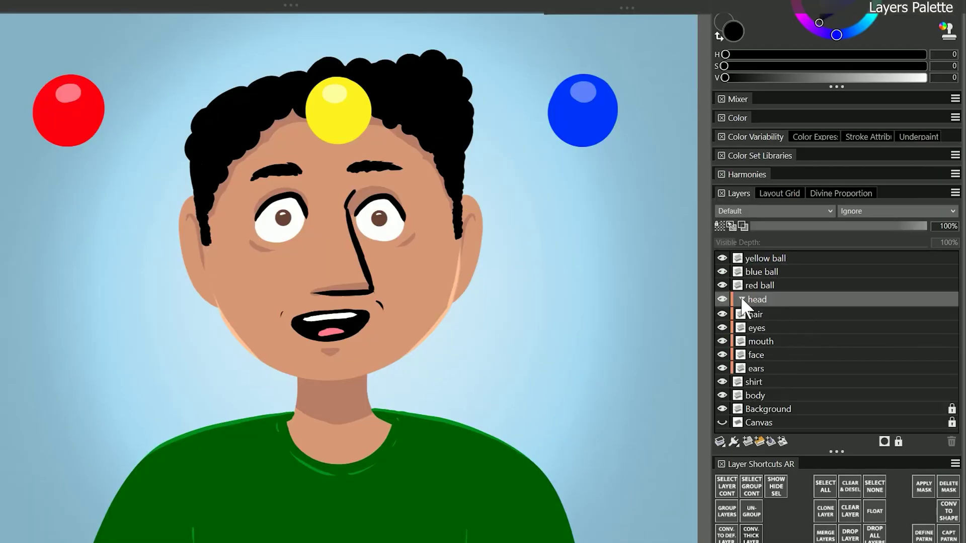
left_click(722, 314)
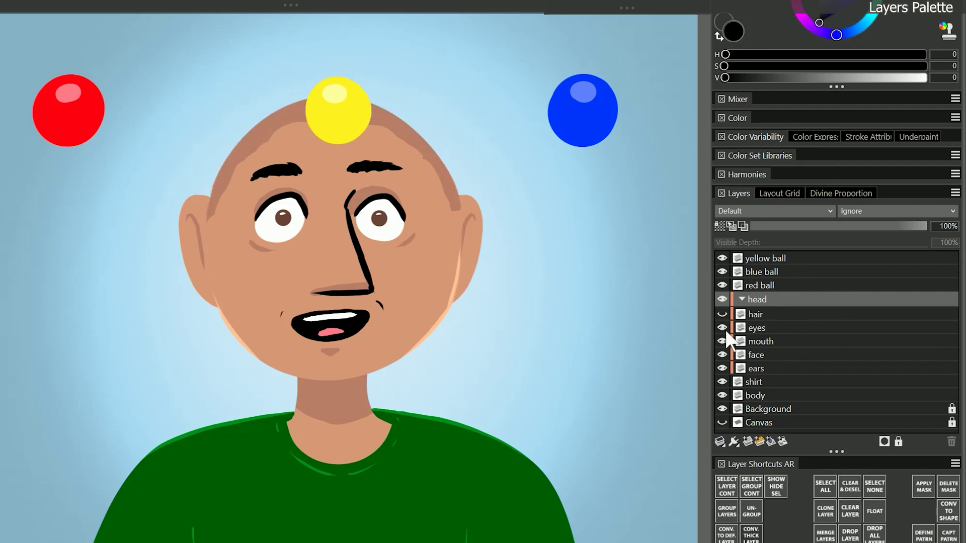
left_click(722, 328)
left_click(722, 341)
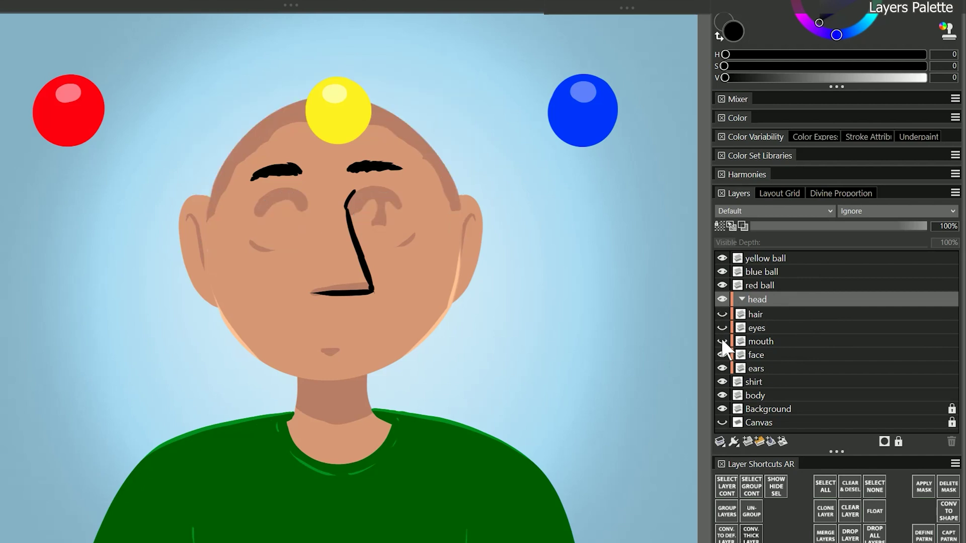
left_click_drag(720, 315, 717, 337)
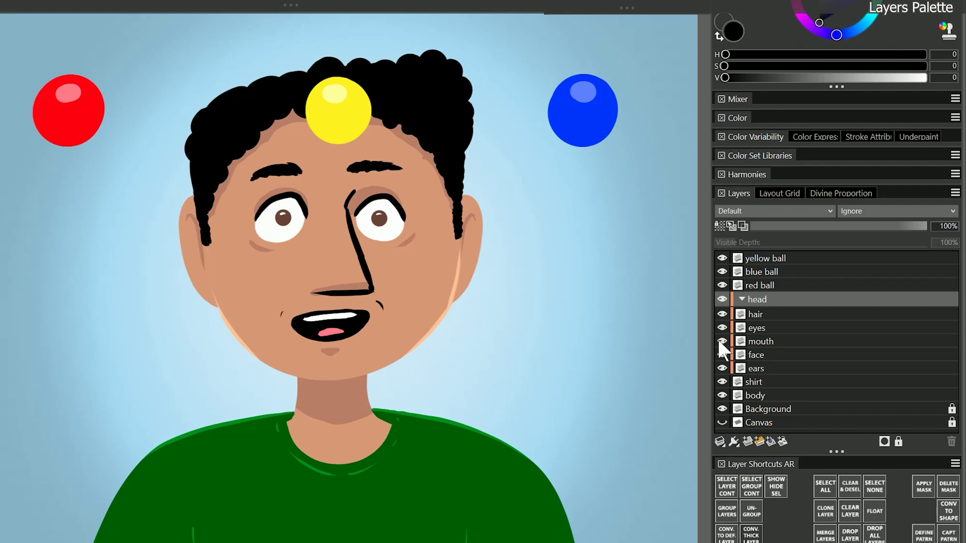
left_click(721, 258)
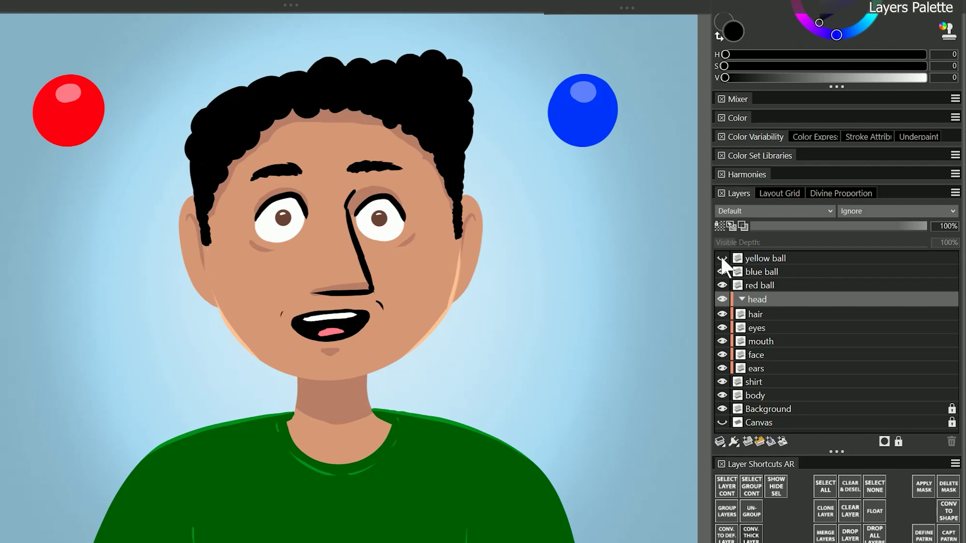
left_click(722, 258)
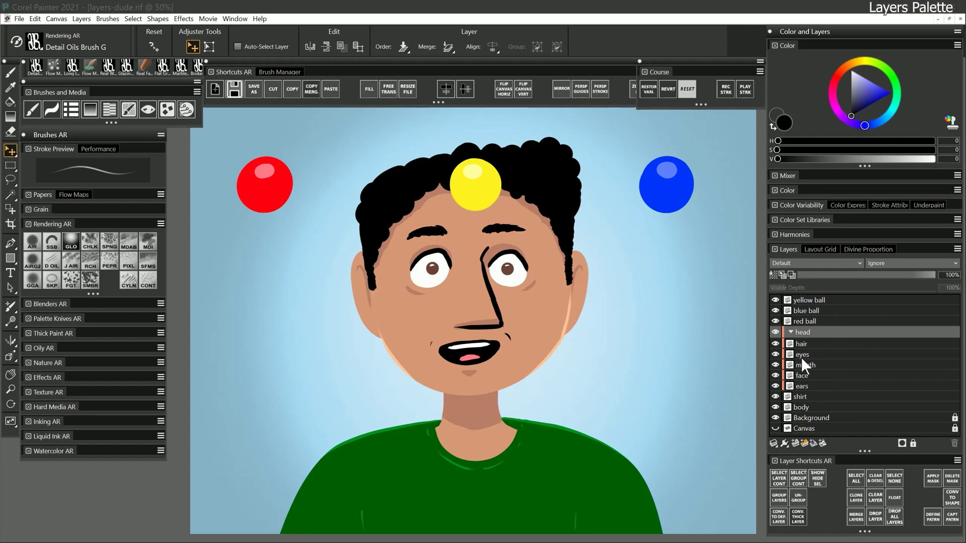
Step: Set the Layers panel thumbnails to Large
left_click(954, 249)
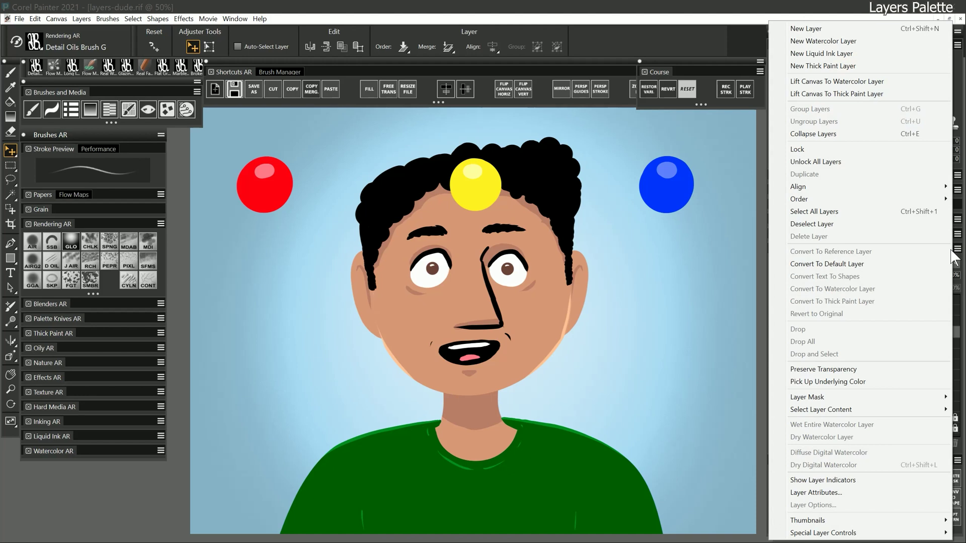
mouse_move(838, 519)
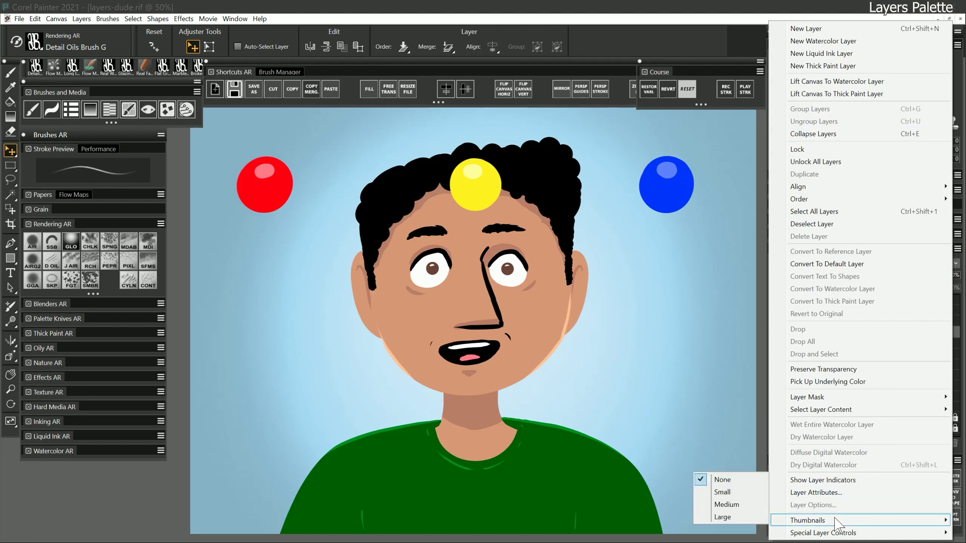
left_click(724, 518)
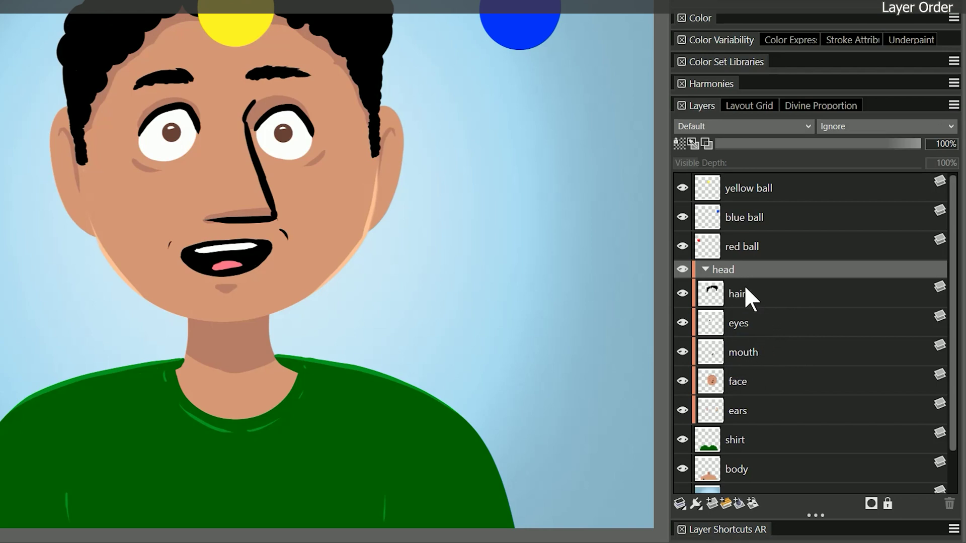
scroll(738, 291, "down", 2)
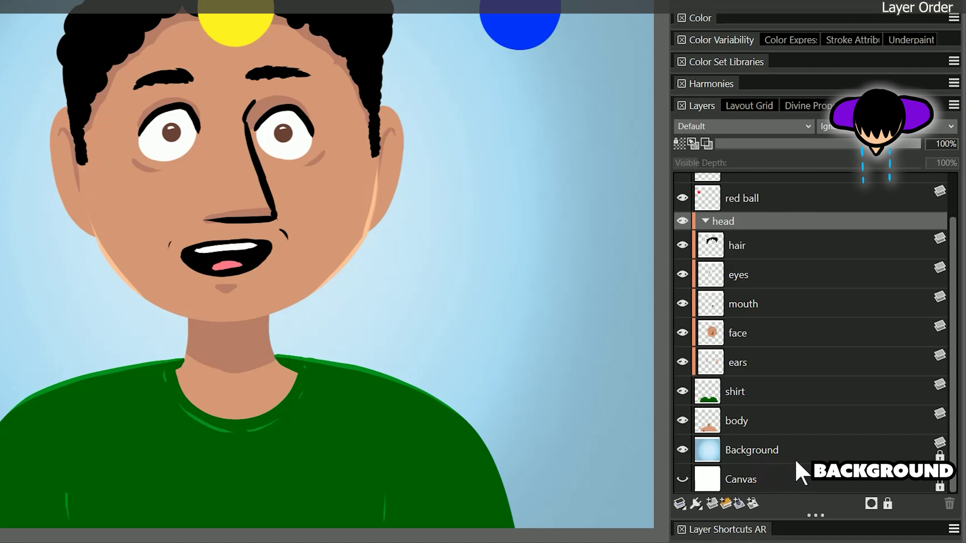
scroll(949, 382, "up", 2)
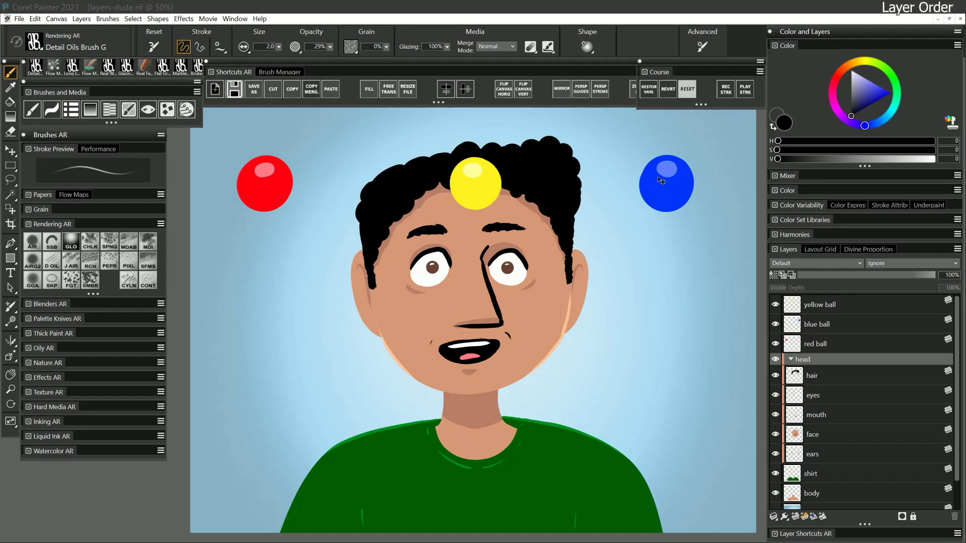
Step: Move the blue ball beside the head, trying its layer below body before restoring it
left_click(820, 326)
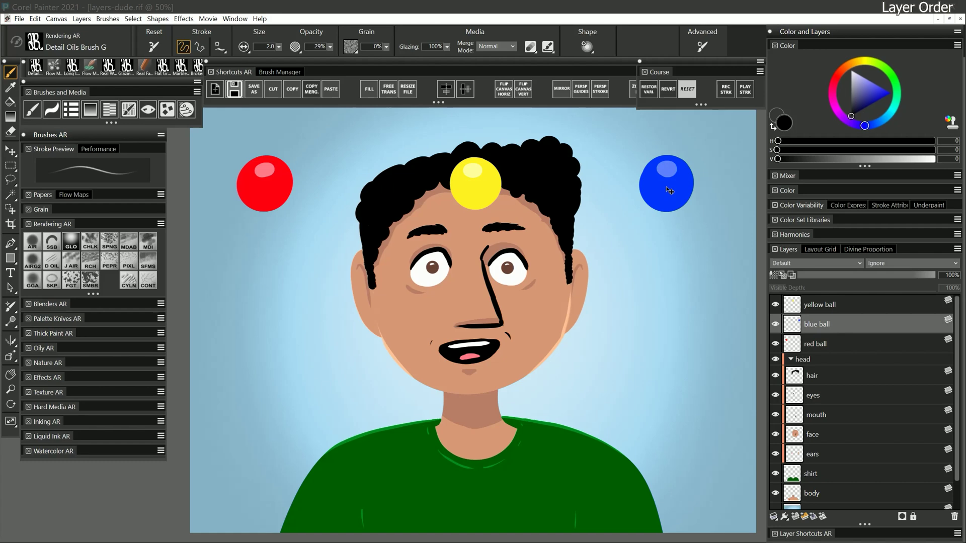
left_click_drag(667, 193, 582, 234)
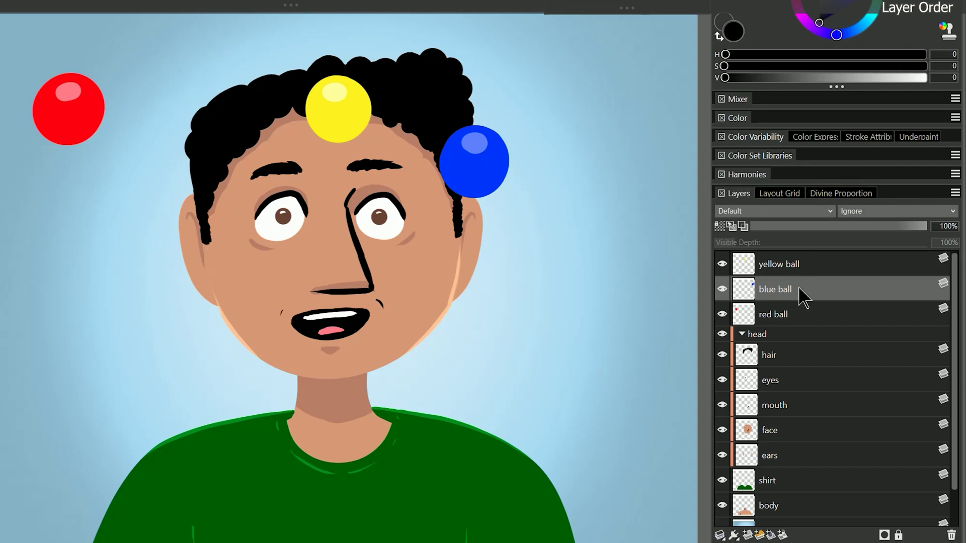
left_click_drag(803, 296, 782, 483)
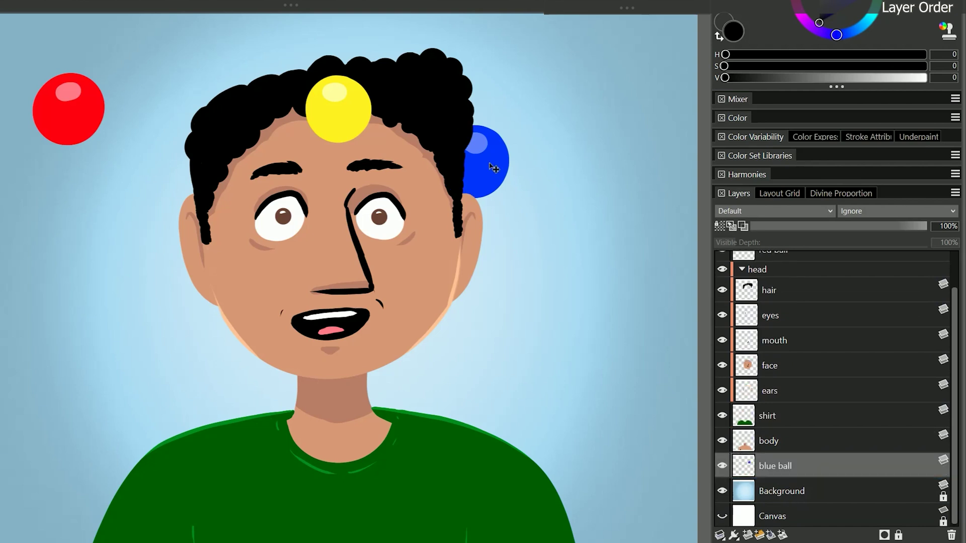
left_click_drag(494, 167, 520, 196)
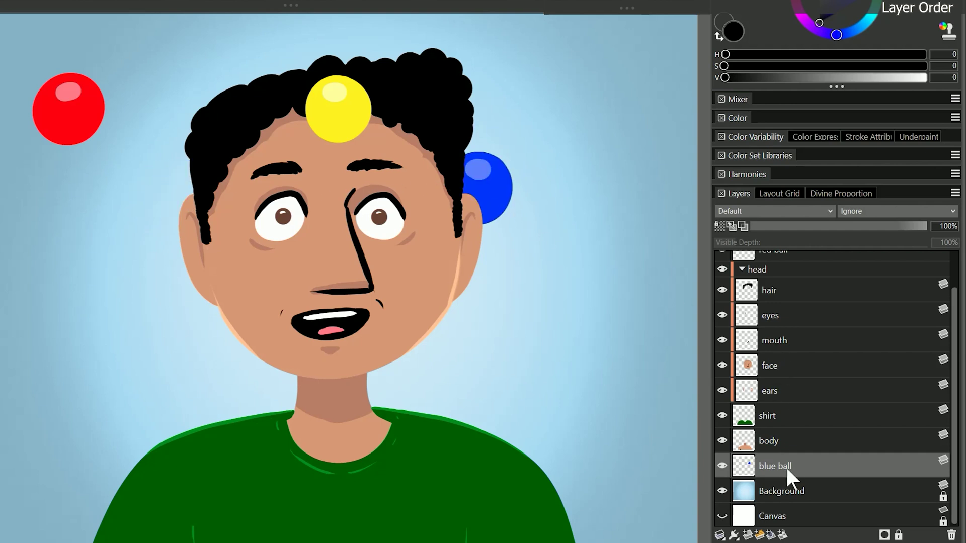
mouse_move(788, 467)
left_mouse_down()
mouse_move(786, 248)
mouse_move(785, 285)
mouse_move(781, 273)
left_mouse_up()
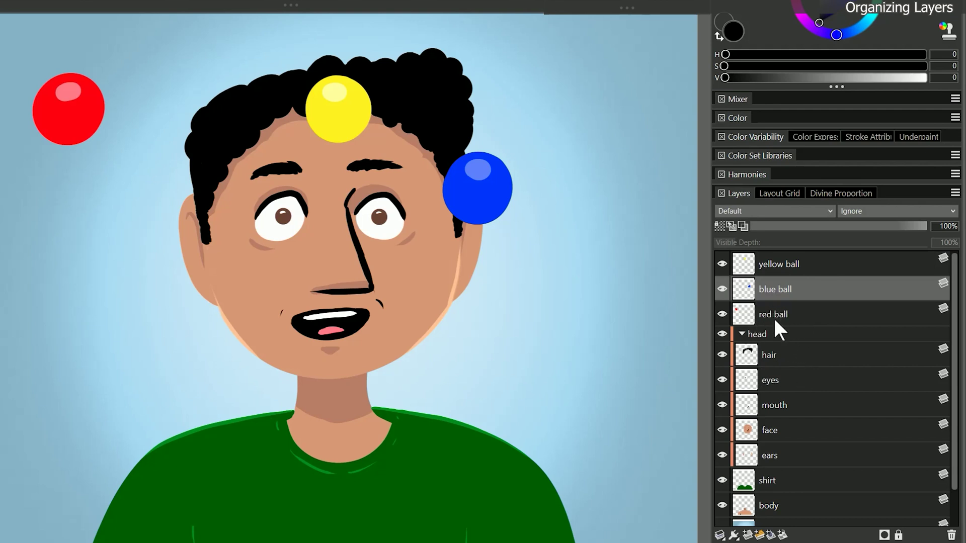
Step: Select the hair layer in the head group and nudge it slightly left
left_click(757, 335)
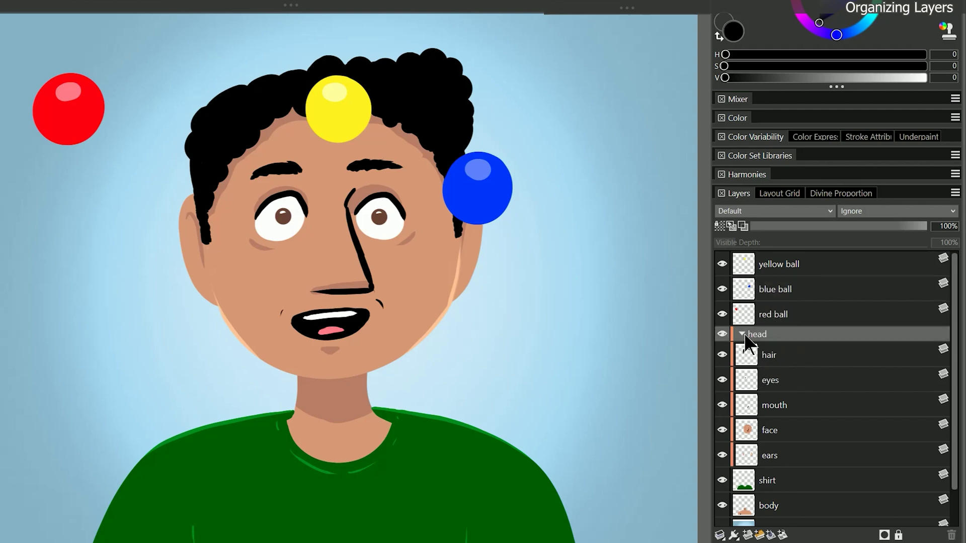
left_click(742, 334)
left_click(722, 334)
left_click(723, 334)
left_click(445, 123)
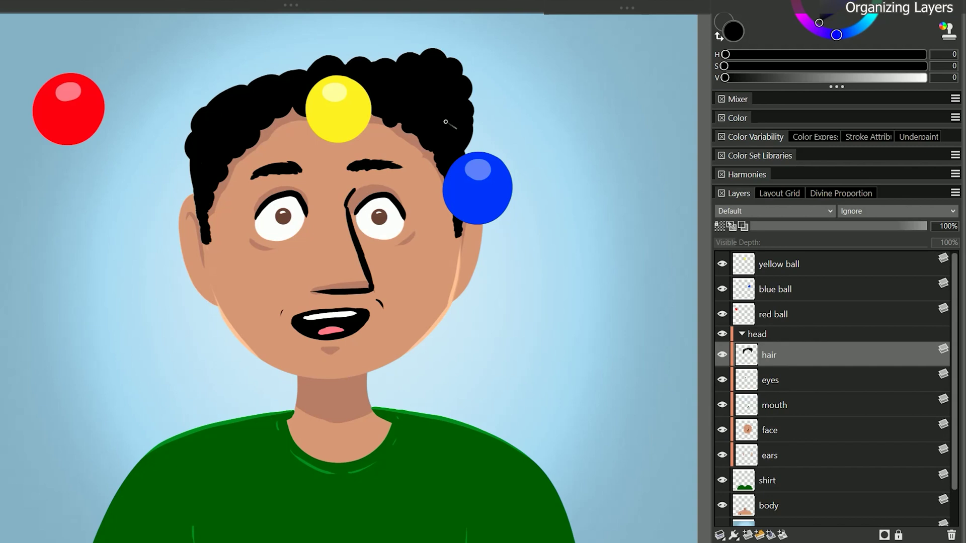
mouse_move(450, 124)
left_mouse_down()
mouse_move(438, 132)
mouse_move(430, 109)
mouse_move(441, 127)
left_mouse_up()
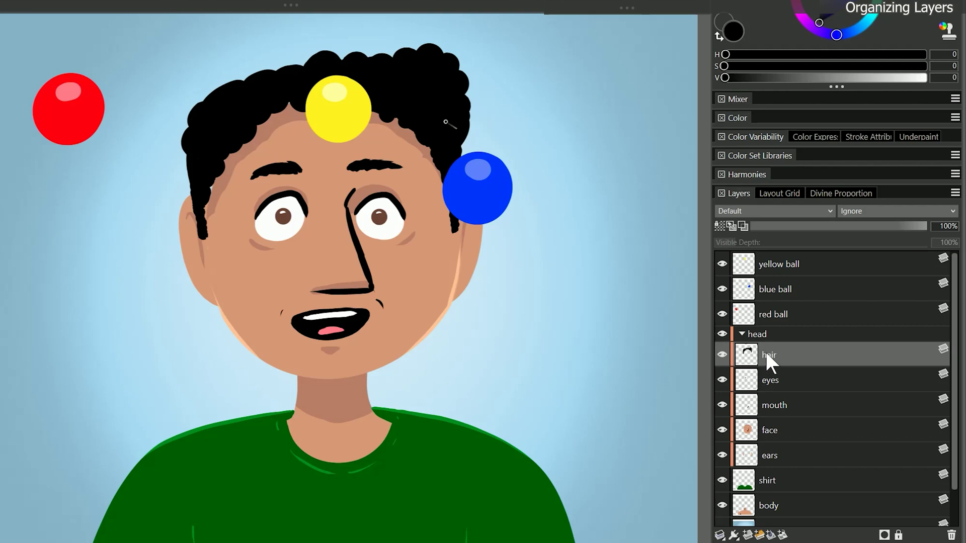
left_click(755, 334)
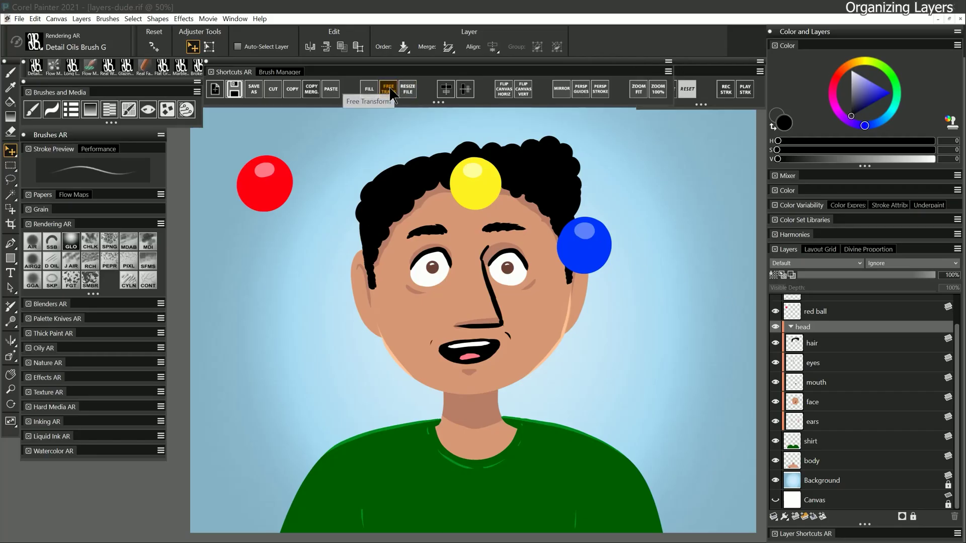
Step: Free-transform the head group, rotating it about 5° clockwise around the chin, and commit
left_click(389, 88)
left_click(272, 45)
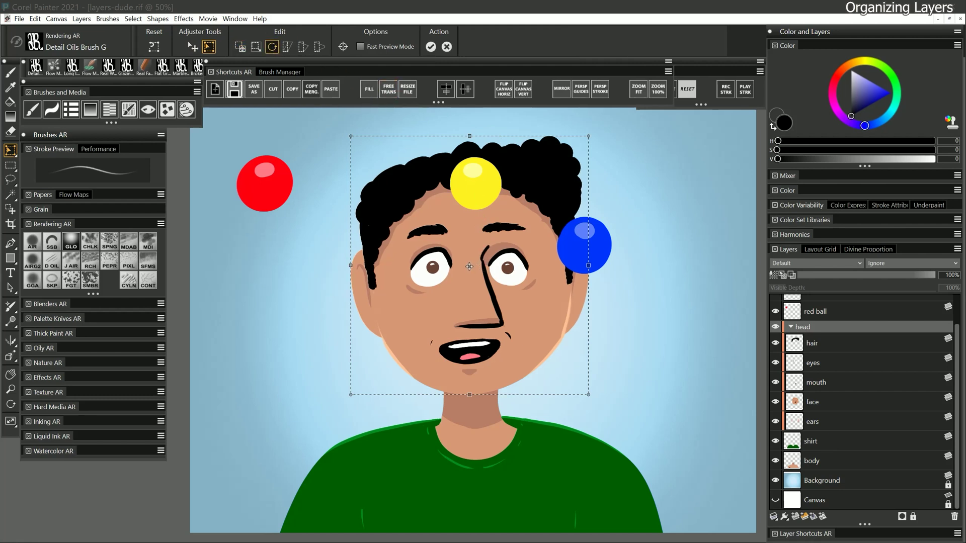
left_click_drag(470, 266, 466, 371)
left_click_drag(590, 139, 564, 179)
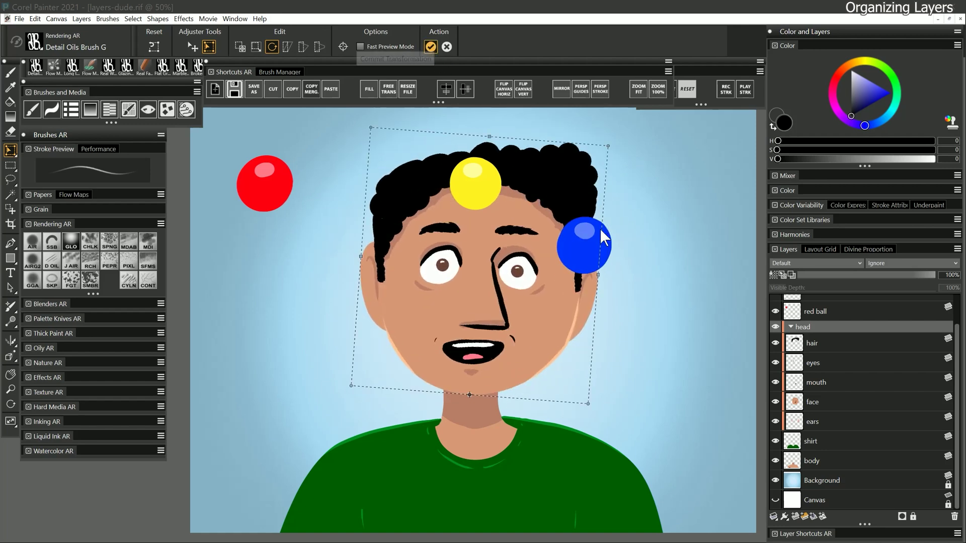
left_click(800, 321)
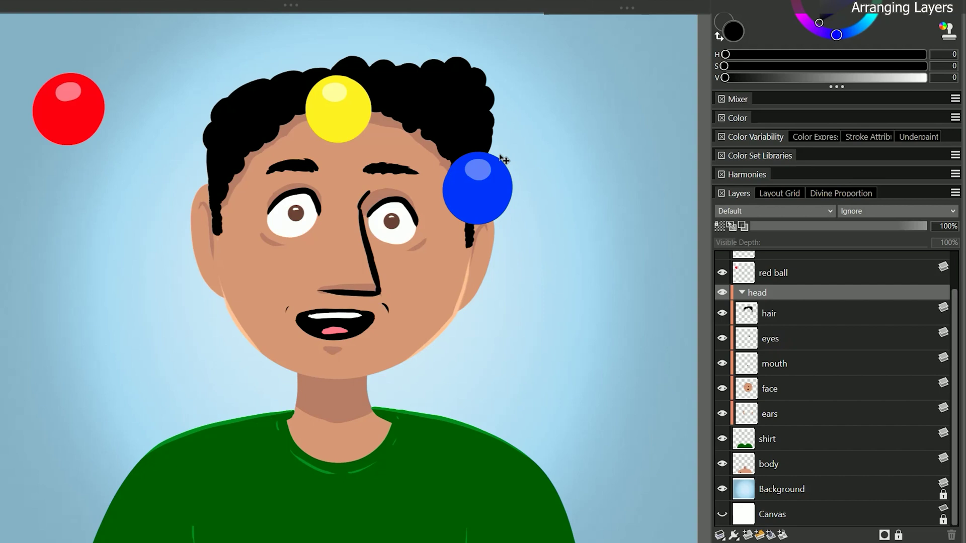
Step: Move the blue ball onto the face and hide the blue and red ball layers
left_click_drag(949, 298, 875, 267)
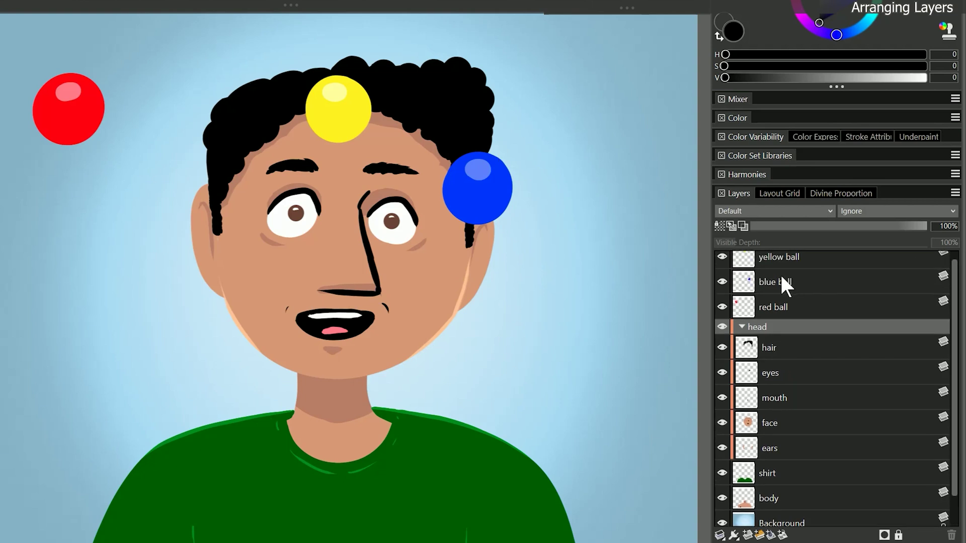
left_click(785, 284)
left_click_drag(482, 191, 556, 217)
scroll(792, 288, "up", 1)
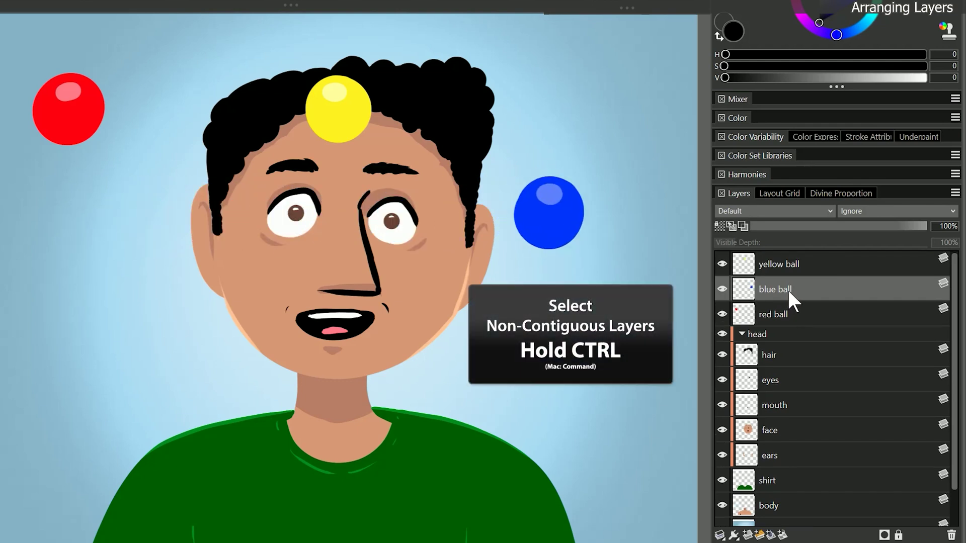
left_click(782, 309, "ctrl")
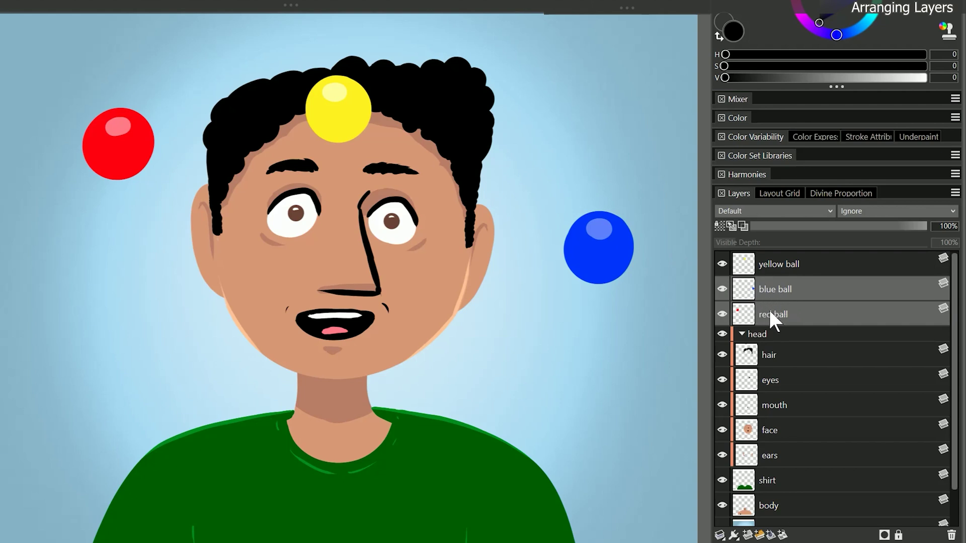
left_click(722, 313)
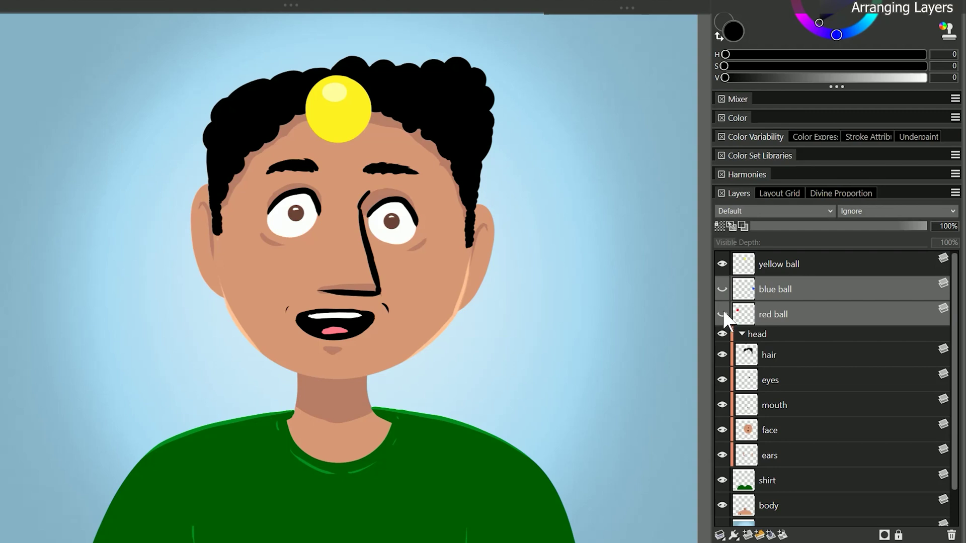
Step: Toggle the head group's visibility, then delete both ball layers and undo the deletion
left_click(723, 334)
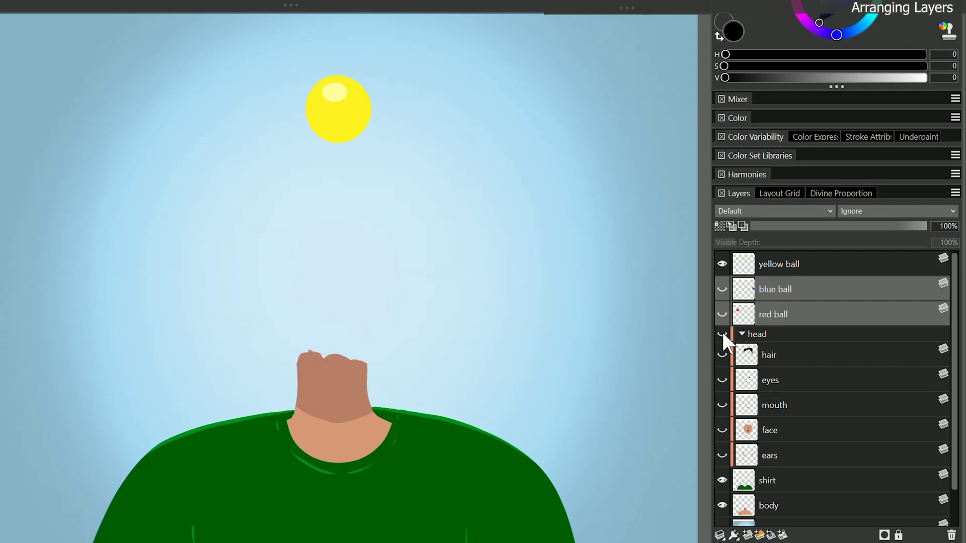
left_click(723, 333)
left_click(789, 289)
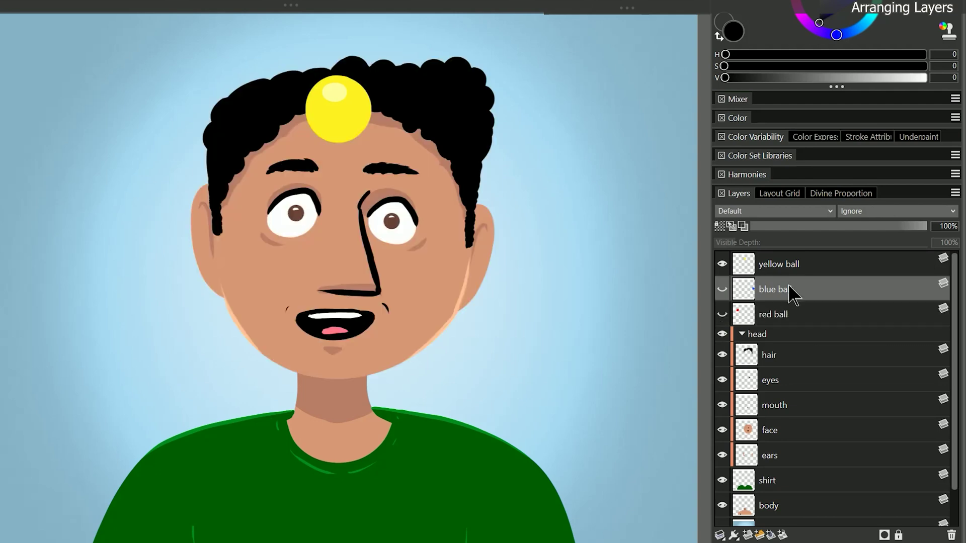
left_click(793, 306, "shift")
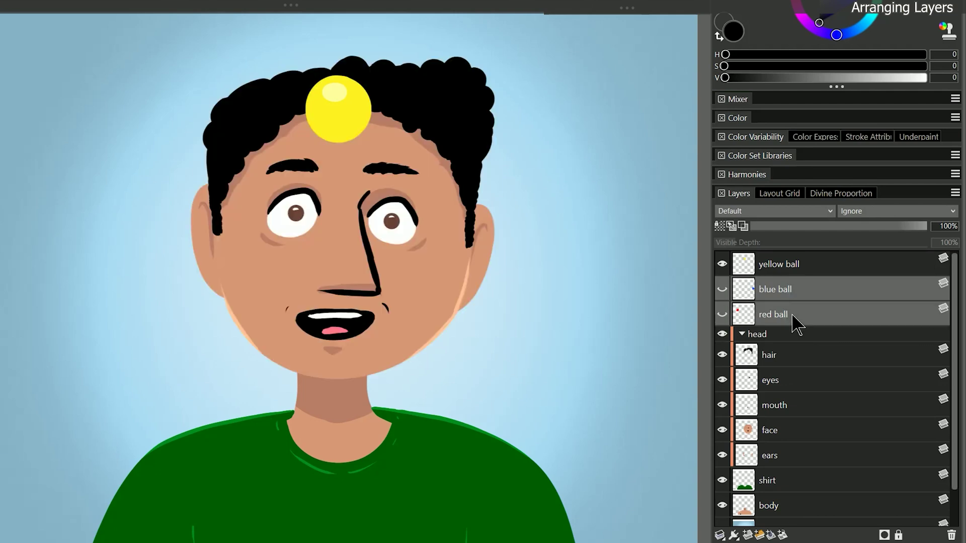
left_click(949, 534)
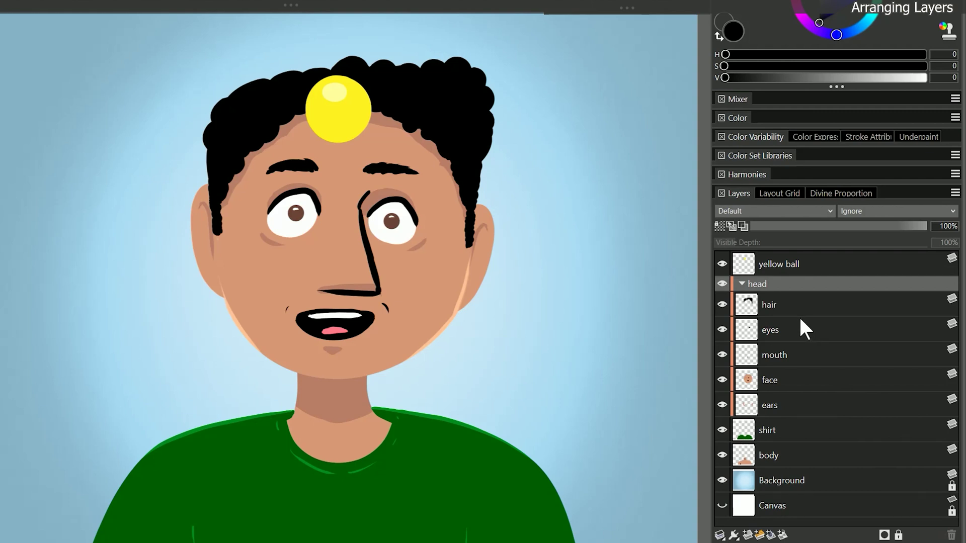
key("ctrl+z")
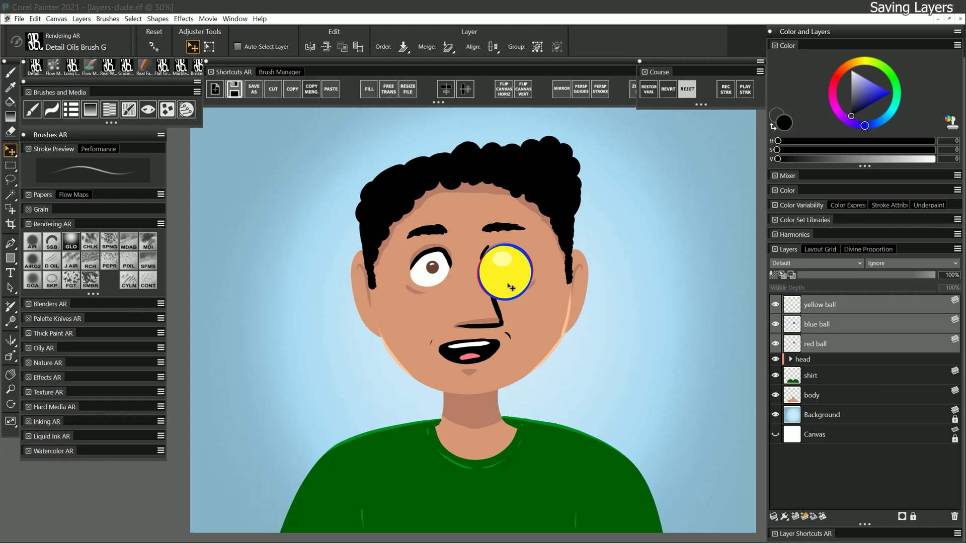
left_click(253, 88)
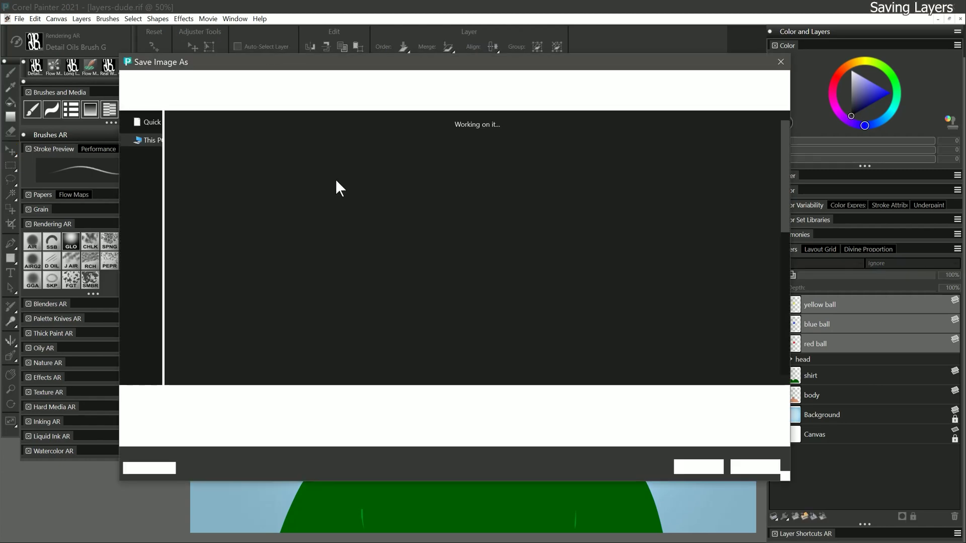
left_click(259, 415)
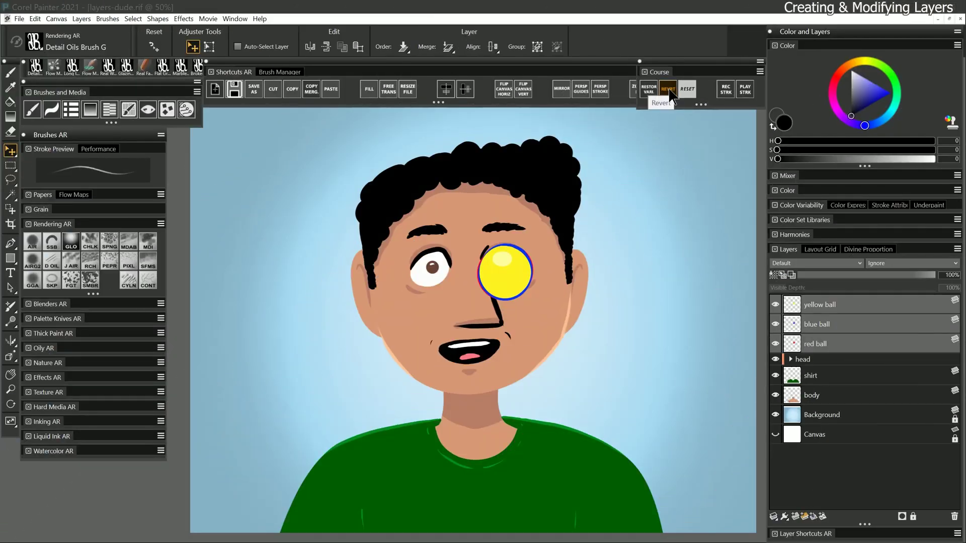
Step: Revert the artwork to its saved version and select the head group
left_click(669, 94)
left_click(520, 317)
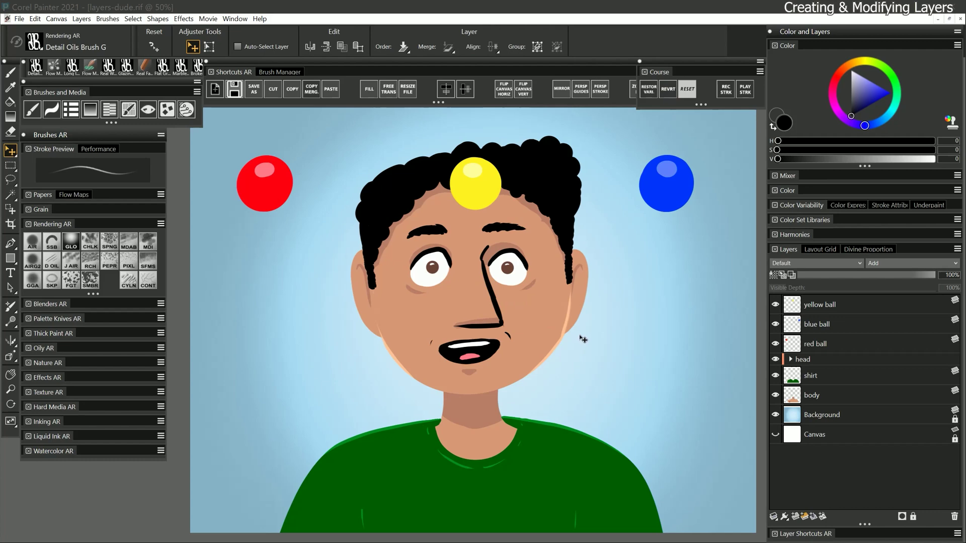
left_click(809, 360)
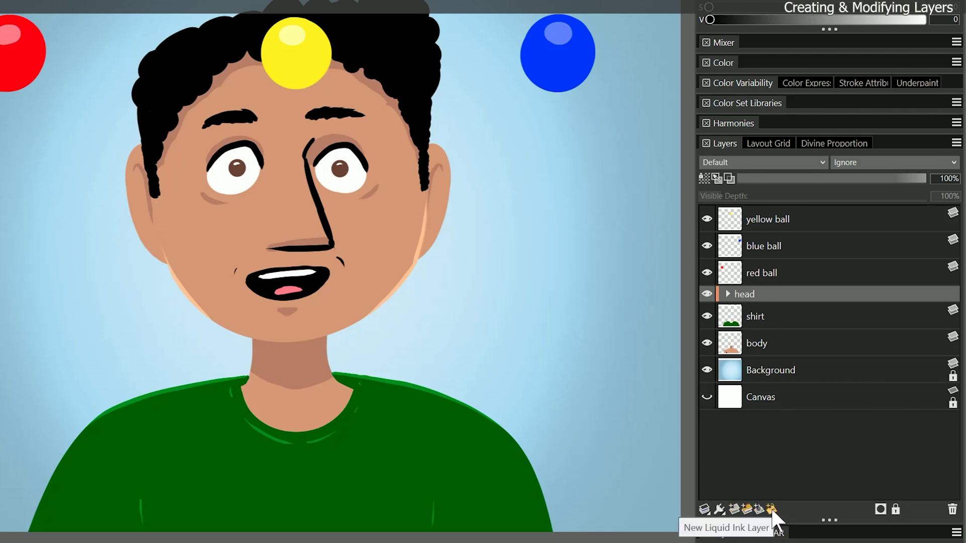
Step: Add a new layer named 'beard' inside the head group, between mouth and face
left_click(734, 509)
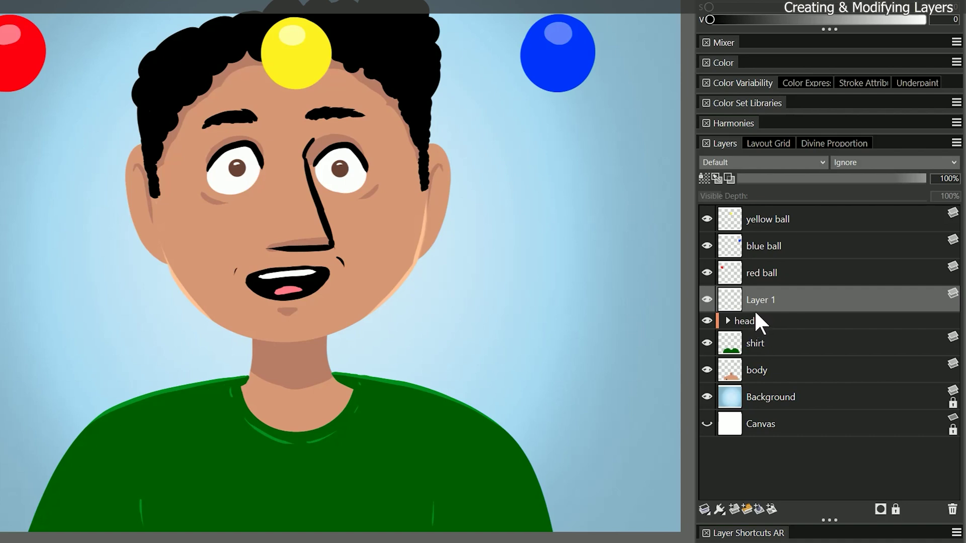
left_click(727, 321)
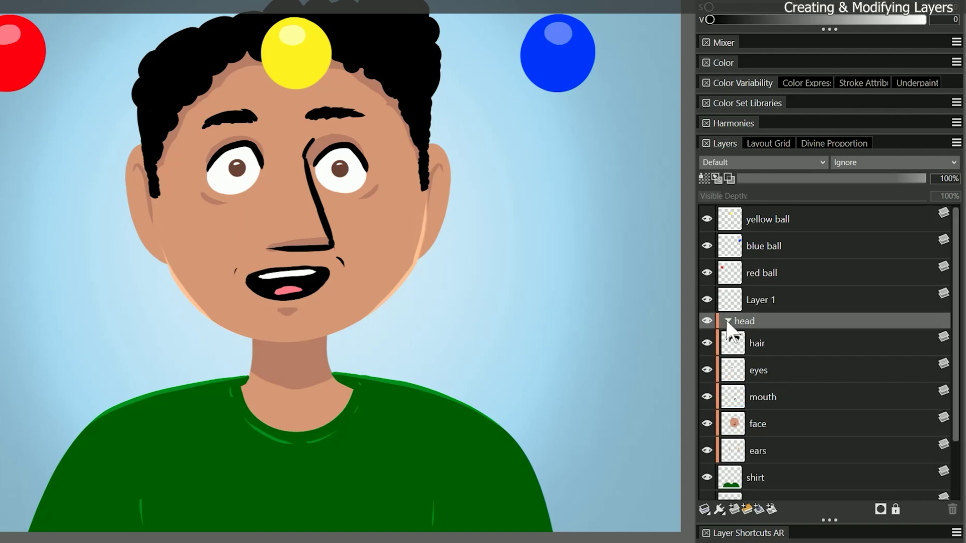
left_click(769, 298)
left_click_drag(770, 301, 768, 402)
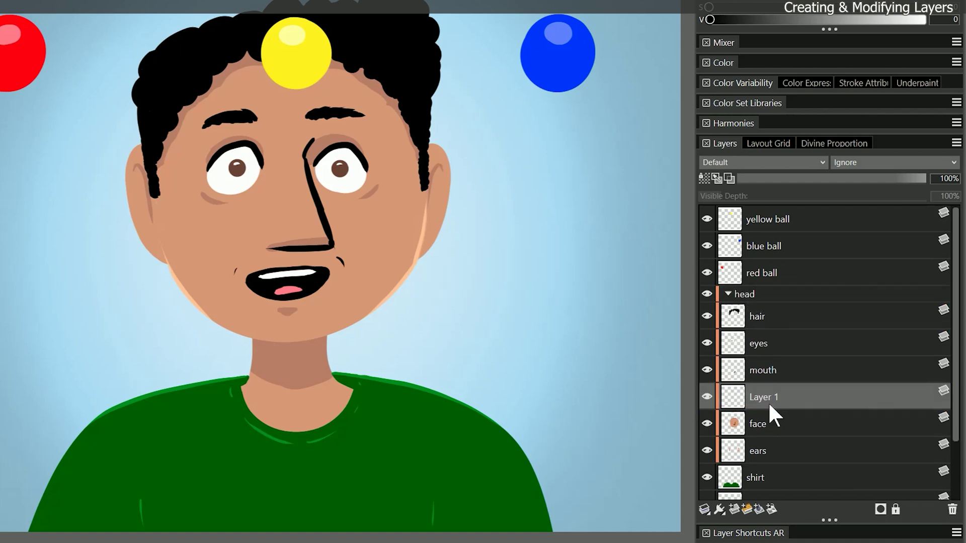
double_click(768, 403)
type("beard")
key("Return")
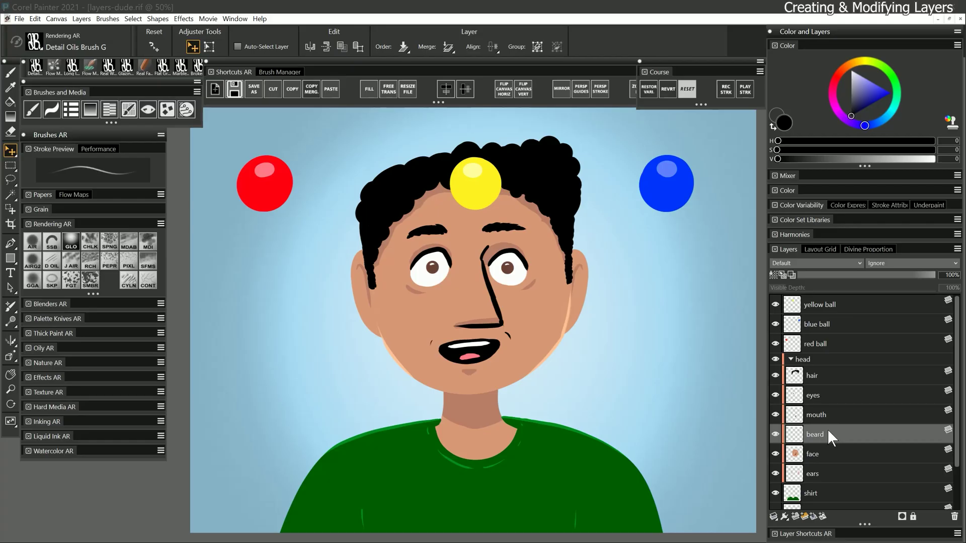
Step: Paint a black beard along the chin with the Smooth Scratchboard brush at size 52
left_click(52, 242)
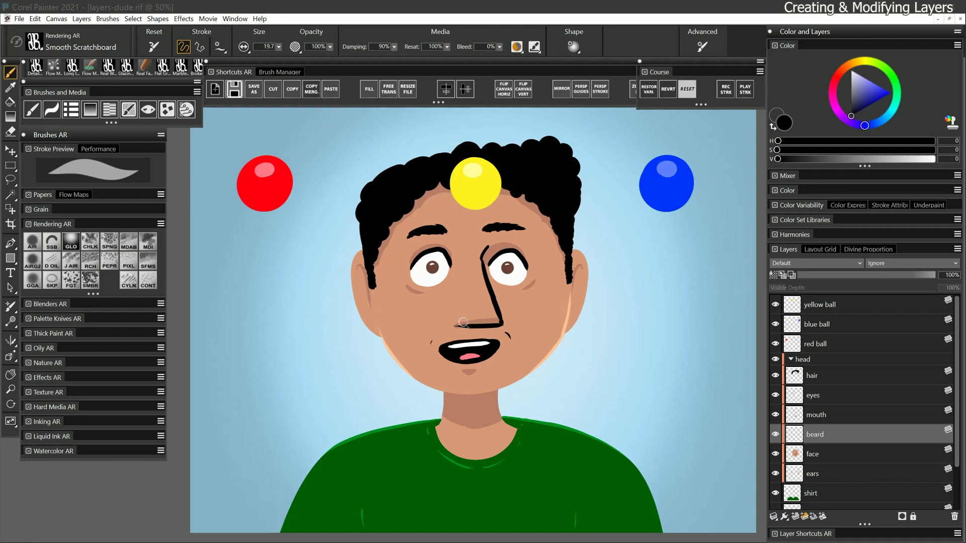
key("bracketright")
key("bracketright")
key("bracketright")
mouse_move(423, 375)
left_mouse_down()
mouse_move(448, 397)
mouse_move(508, 385)
mouse_move(447, 417)
mouse_move(480, 428)
mouse_move(478, 406)
mouse_move(467, 433)
left_mouse_up()
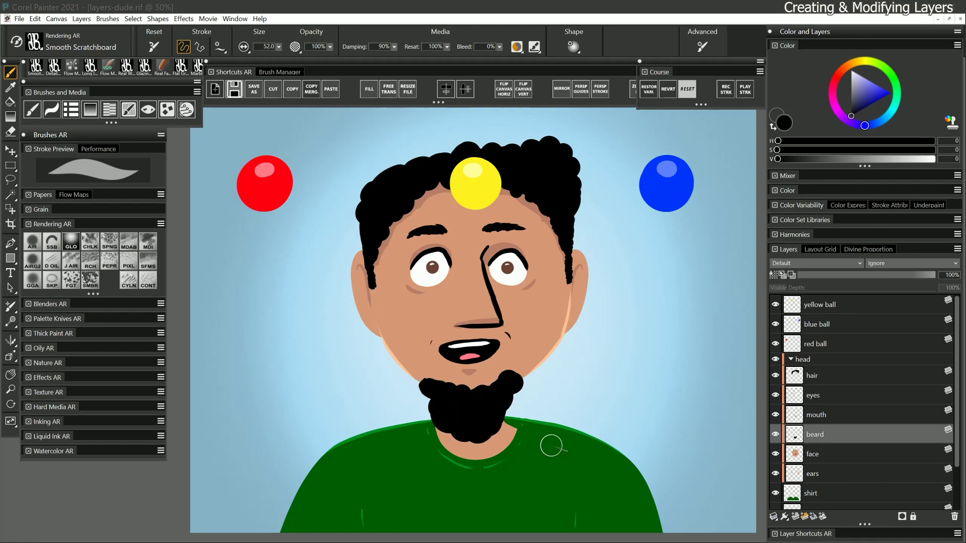
left_click(776, 435)
left_click(776, 435)
Step: Stretch the beard downward, undo a trial white fill, and rename the layer 'facial hair'
key("ctrl+t")
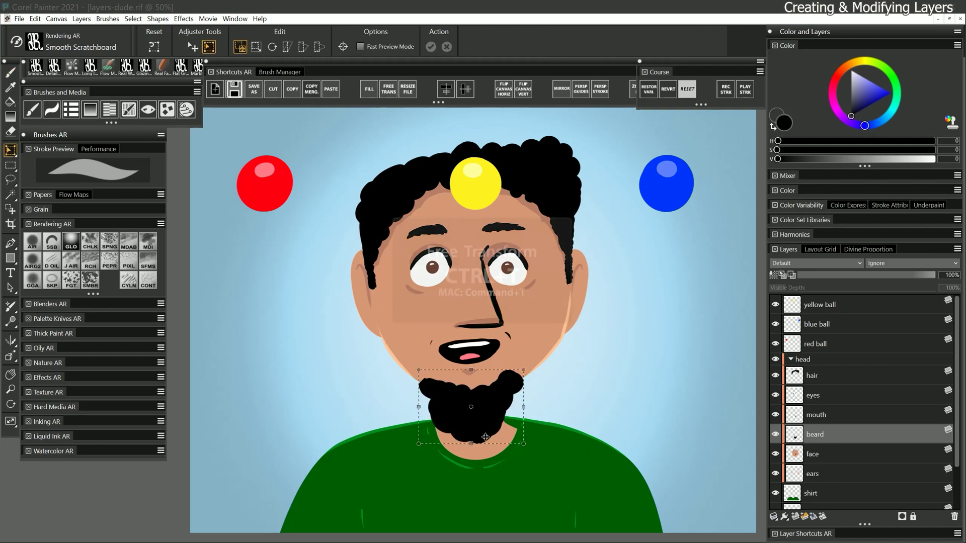
left_click_drag(471, 445, 471, 486)
key("Return")
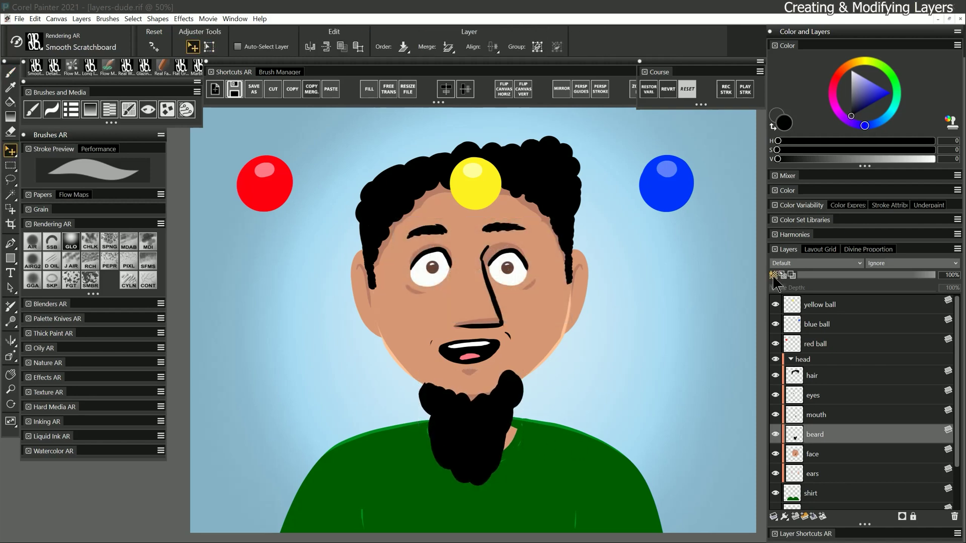
left_click_drag(880, 95, 862, 70)
key("ctrl+f")
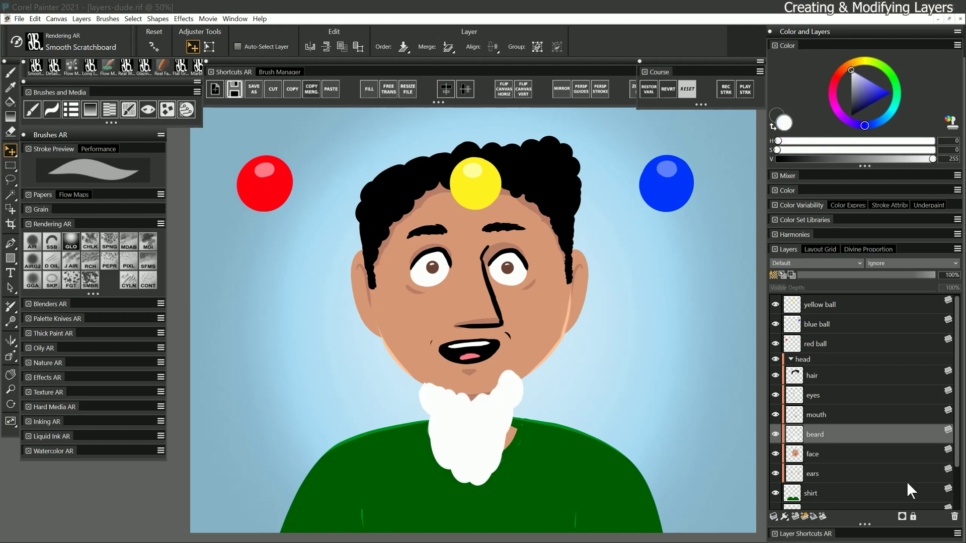
key("ctrl+z")
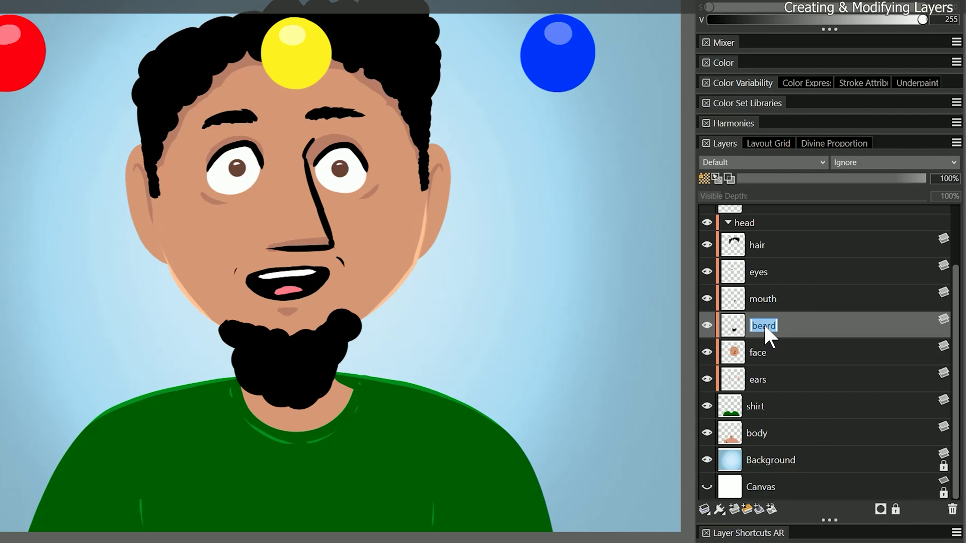
type("facial hair")
key("Return")
Step: Enter 'f-hair' as the new name for the facial hair layer
type("f-hair")
Step: Delete the f-hair layer and paint eight black hair strands over the forehead
left_click(952, 510)
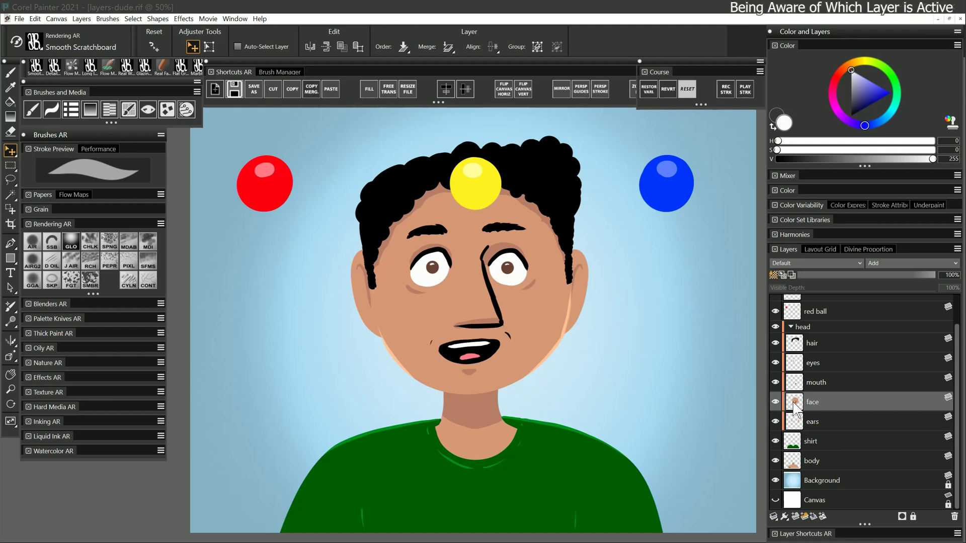
key("b")
left_click(417, 191, "alt")
left_click_drag(433, 187, 397, 292)
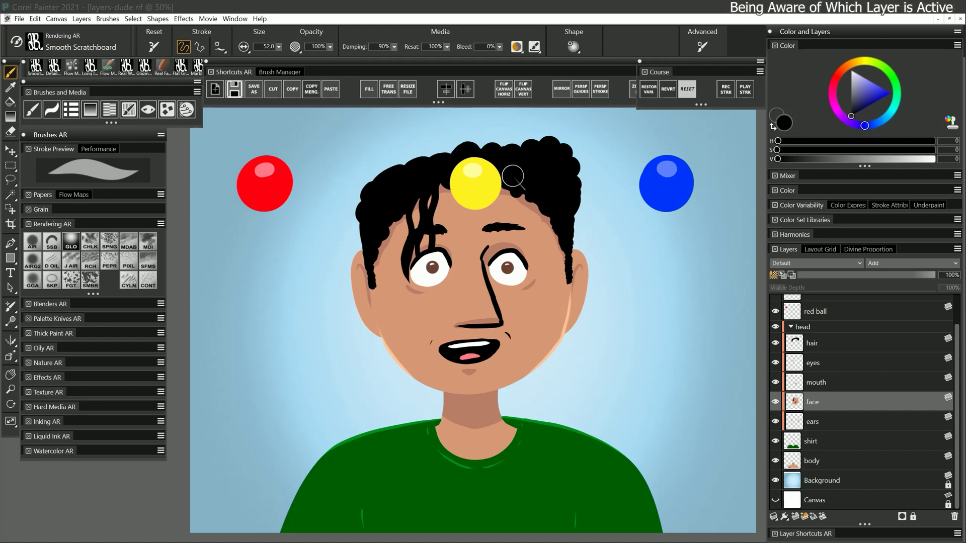
left_click_drag(513, 176, 505, 246)
left_click_drag(554, 171, 566, 275)
left_click_drag(443, 186, 452, 254)
left_click_drag(468, 206, 478, 259)
left_click_drag(498, 201, 508, 254)
left_click_drag(442, 163, 455, 226)
left_click_drag(403, 204, 383, 256)
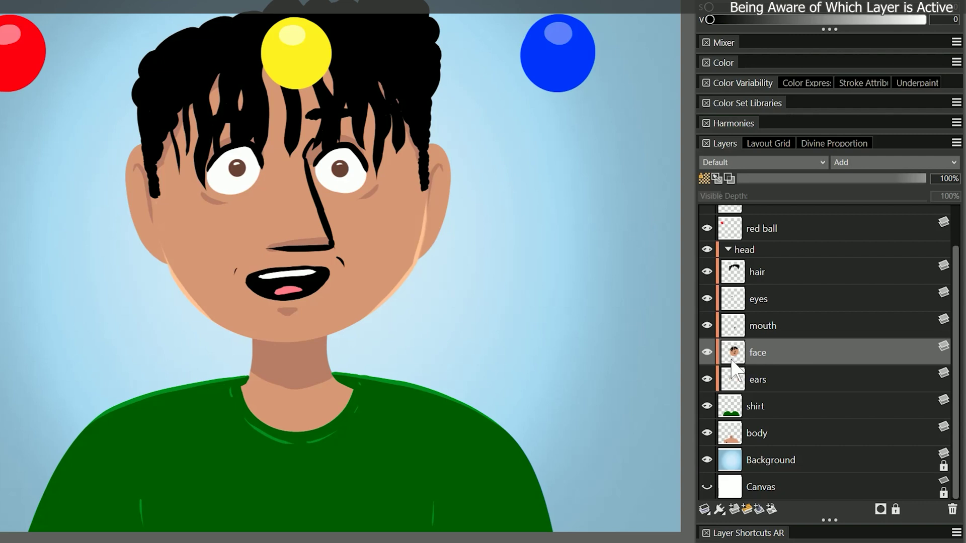
Step: Hide the hair layer to check, undo three stray strands, and repaint four strands down the forehead
left_click(705, 271)
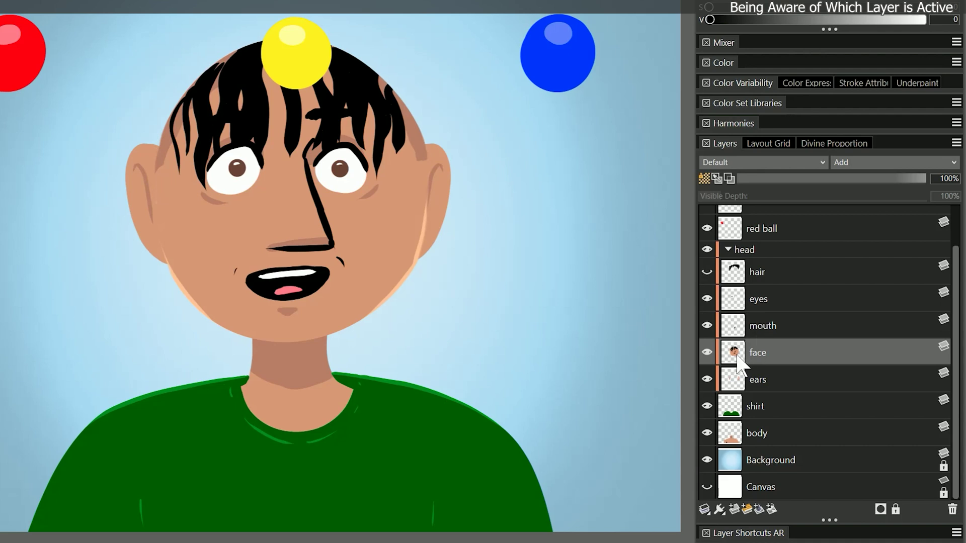
key("ctrl+z")
key("ctrl+z")
key("ctrl+z")
key("ctrl+z")
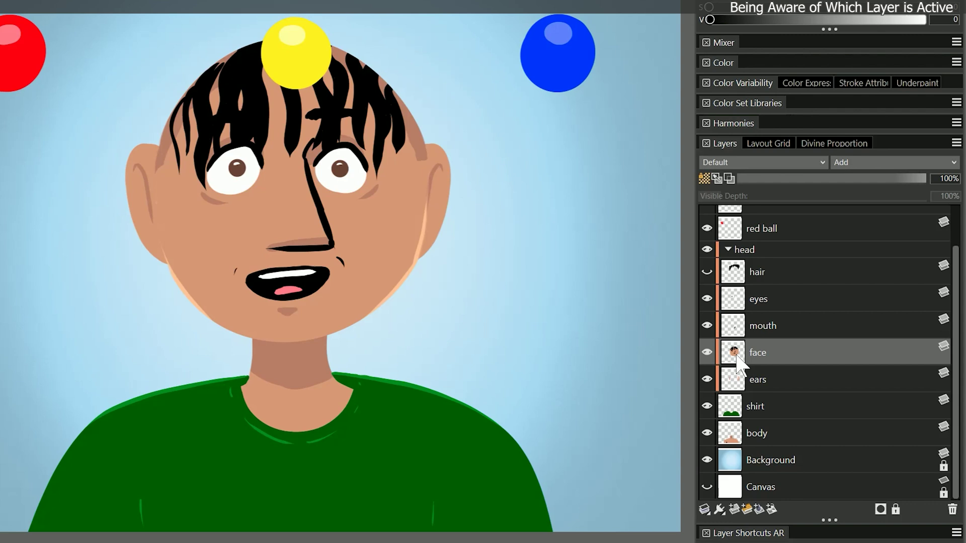
key("ctrl+z")
key("ctrl+z")
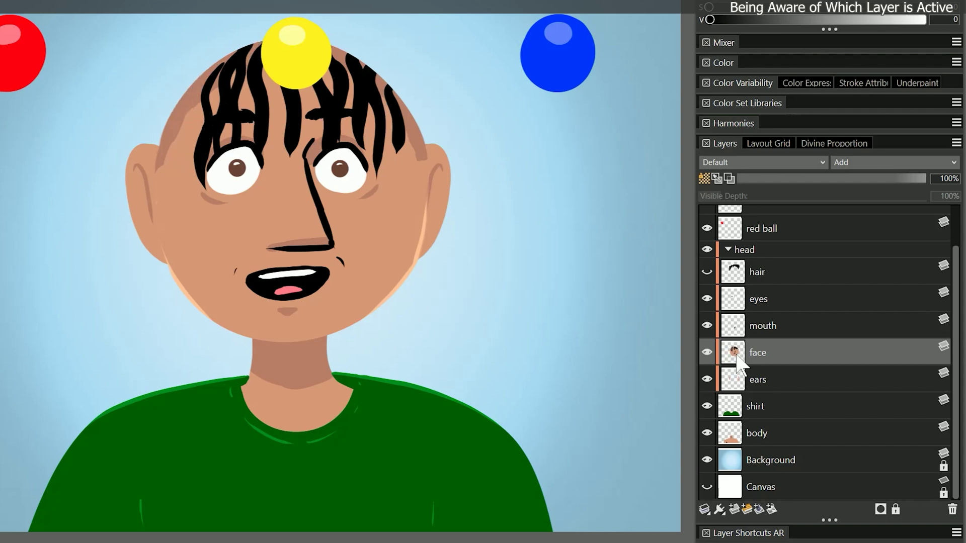
key("ctrl+z")
key("ctrl+z")
key("ctrl+z")
key("ctrl+z")
key("ctrl+z")
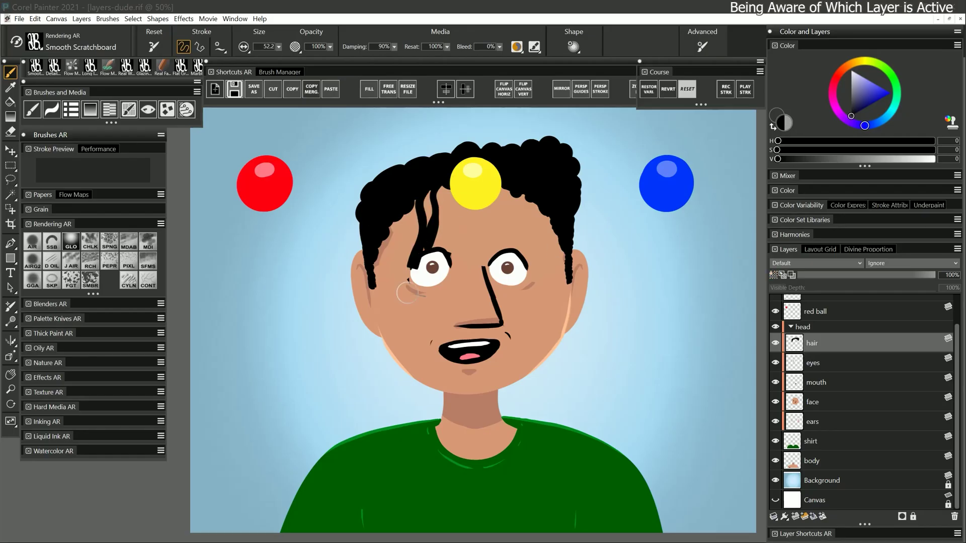
left_click_drag(402, 216, 398, 279)
left_click_drag(447, 192, 443, 262)
left_click_drag(511, 191, 523, 276)
left_click_drag(535, 207, 553, 279)
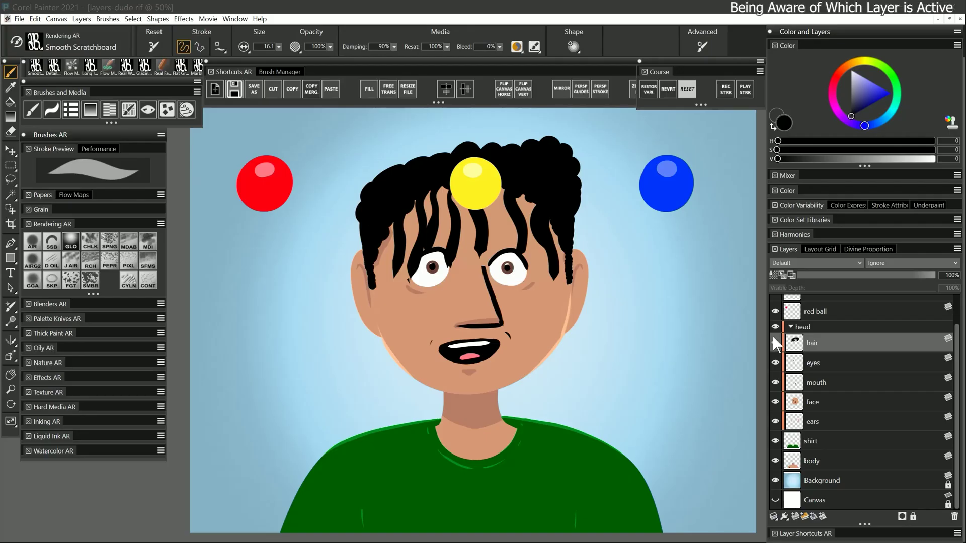
Step: Lasso around both eyes, then cut the pupils and paste them onto a new layer
left_click(775, 343)
left_click(775, 343)
left_click(10, 179)
mouse_move(440, 268)
left_mouse_down()
mouse_move(523, 275)
mouse_move(440, 268)
left_mouse_up()
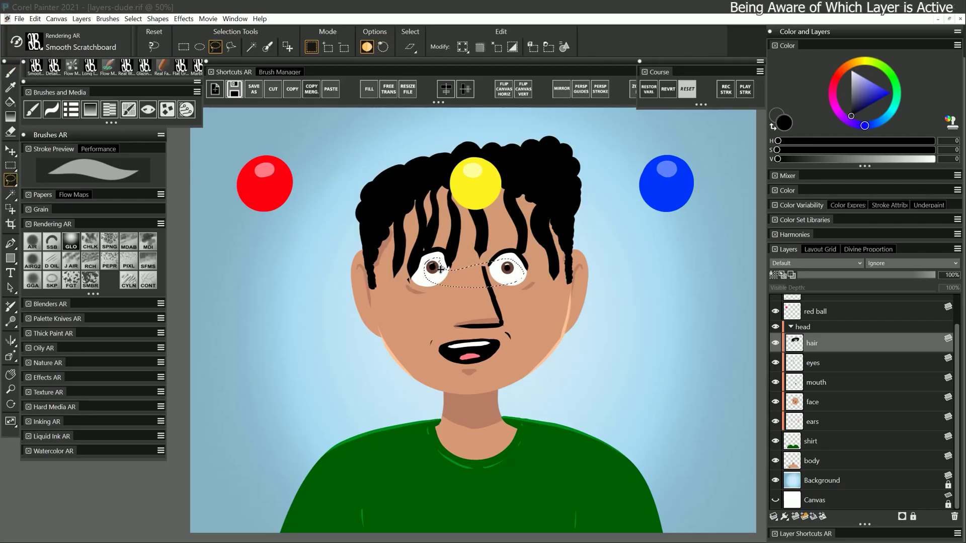
left_click(274, 91)
left_click(329, 90)
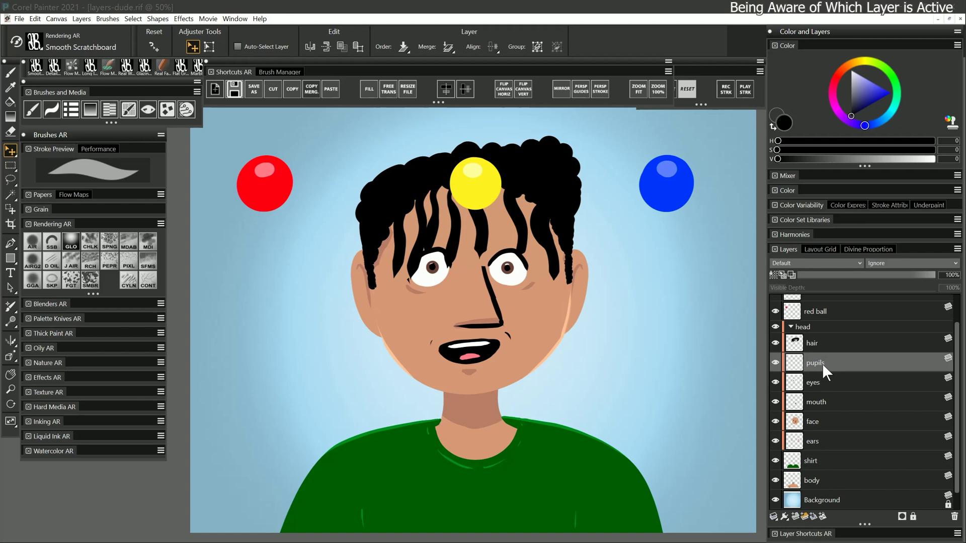
scroll(822, 365, "up", 1)
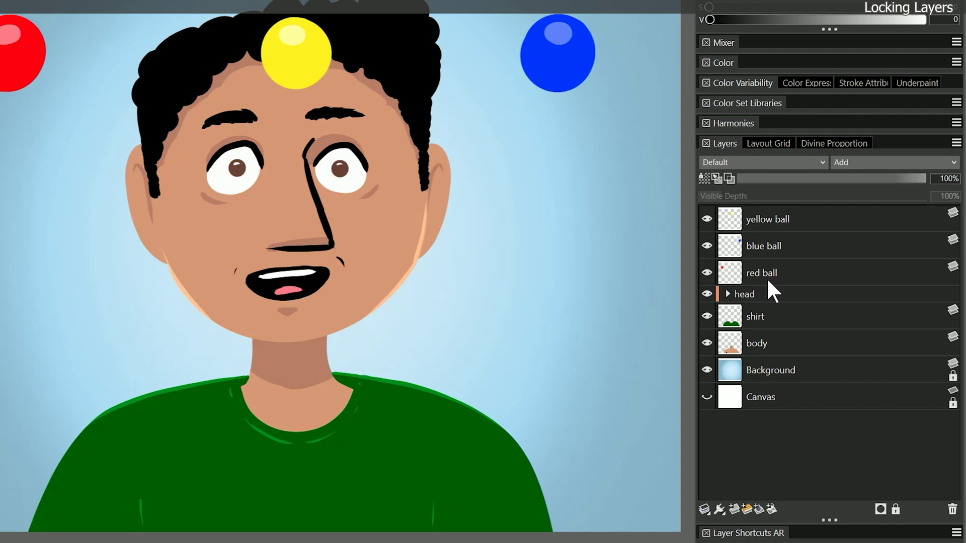
Step: Lock the shirt layer, toggling the lock off and on, and attempt a brush stroke on it
left_click(786, 315)
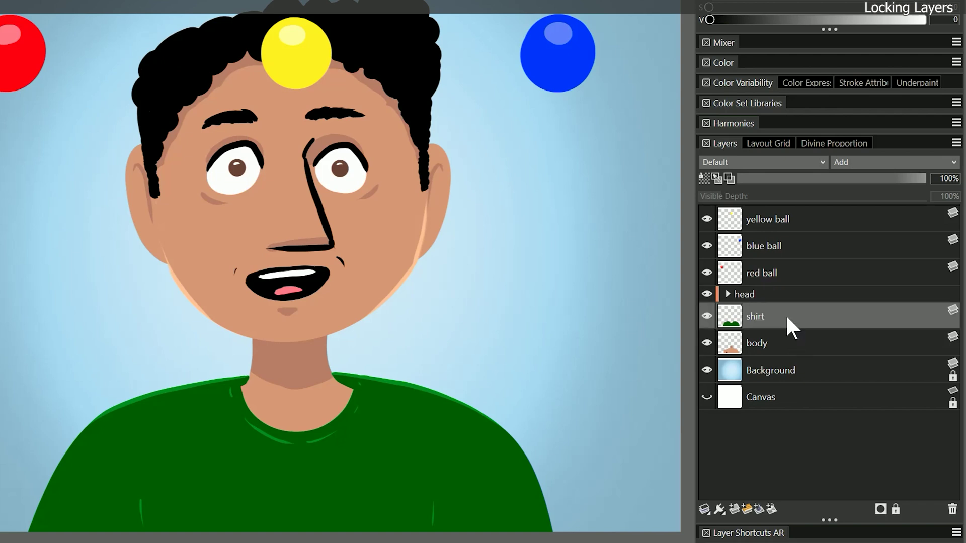
left_click(896, 511)
left_click(953, 323)
left_click(953, 323)
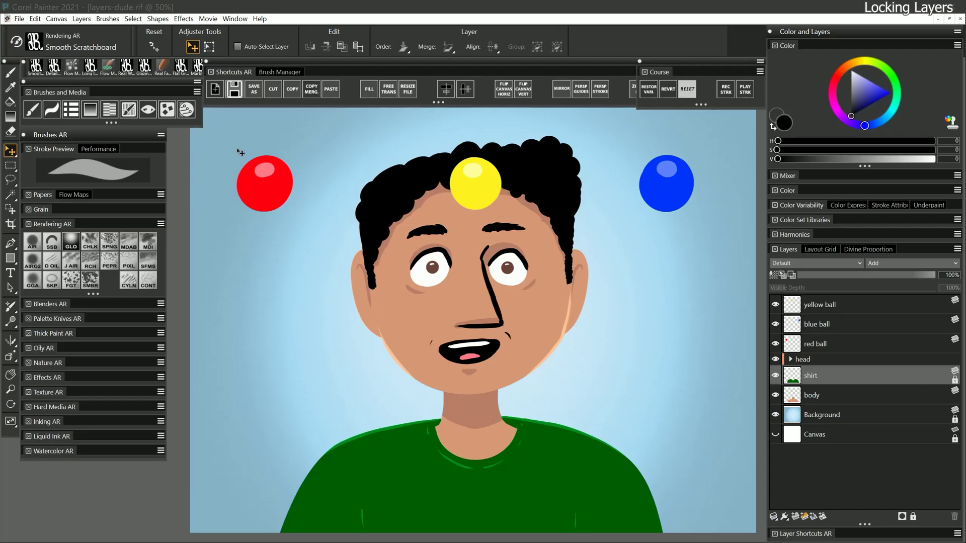
left_click(10, 73)
left_click(501, 232)
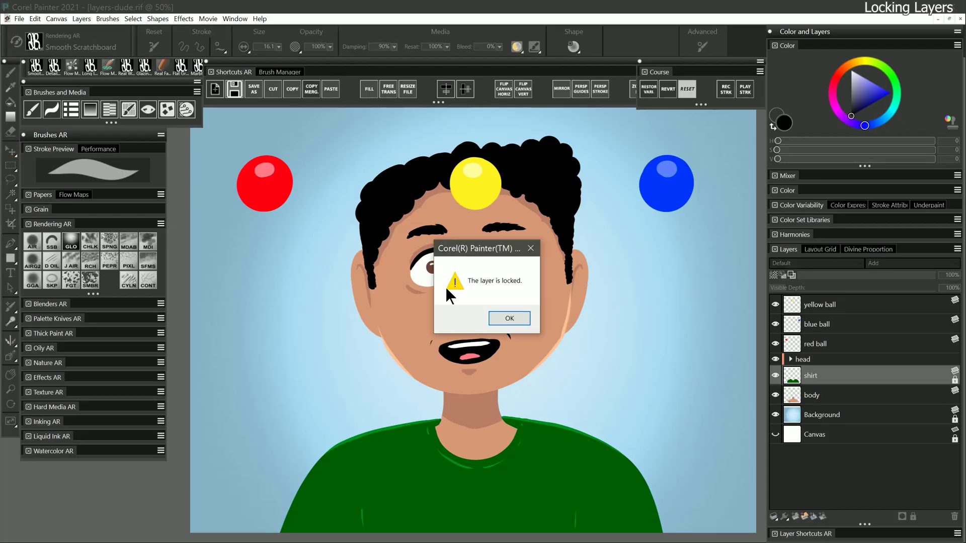
Step: Dismiss the locked-layer warning and lock the head group, mouth and body layers
left_click(509, 319)
left_click(843, 359)
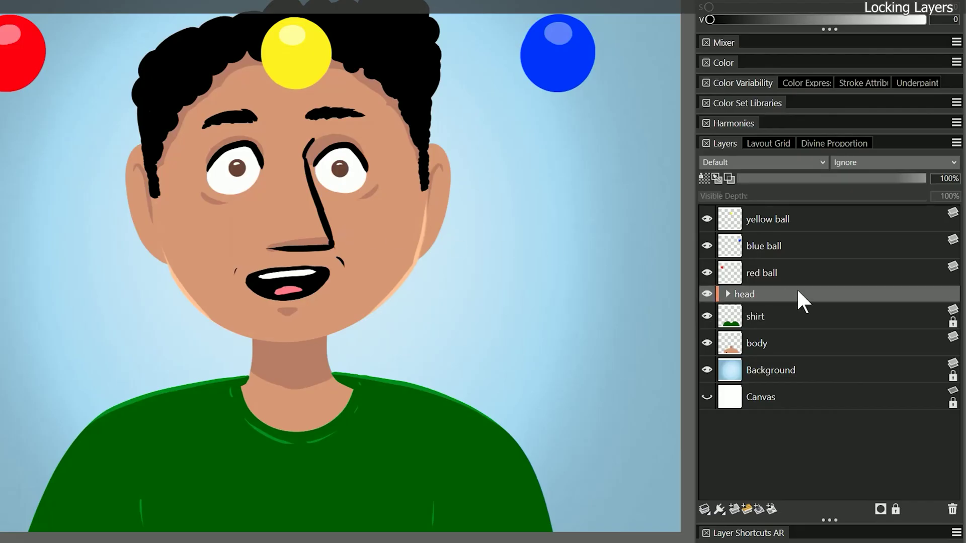
left_click(953, 294)
left_click(952, 294)
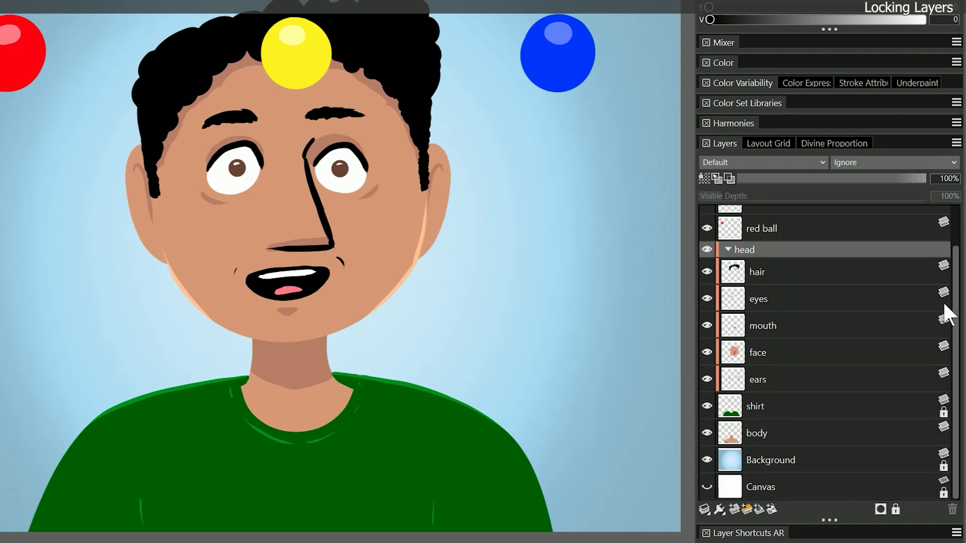
left_click(947, 332)
left_click(945, 435)
Step: Try painting on the locked face layer, then apply Unlock All Layers
left_click(764, 348)
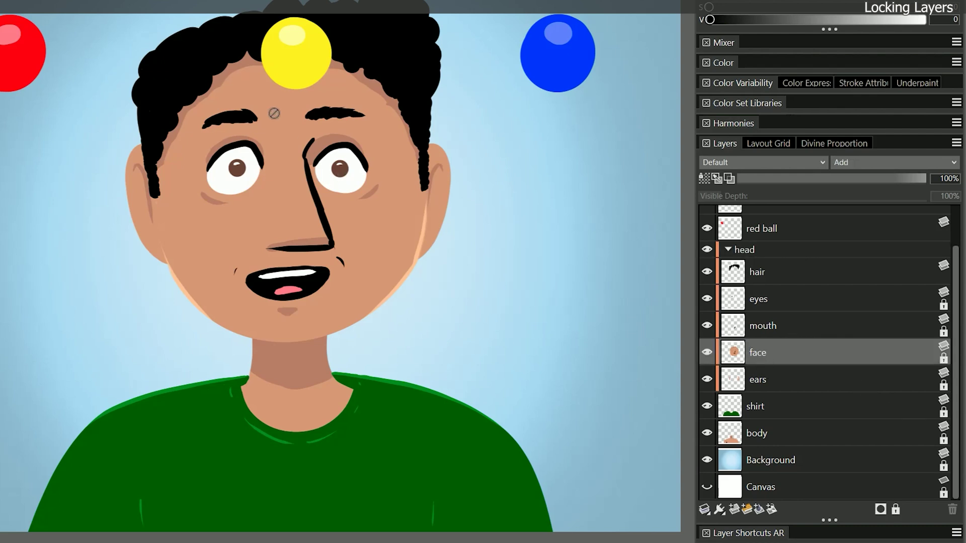
left_click(211, 53)
left_click(352, 241)
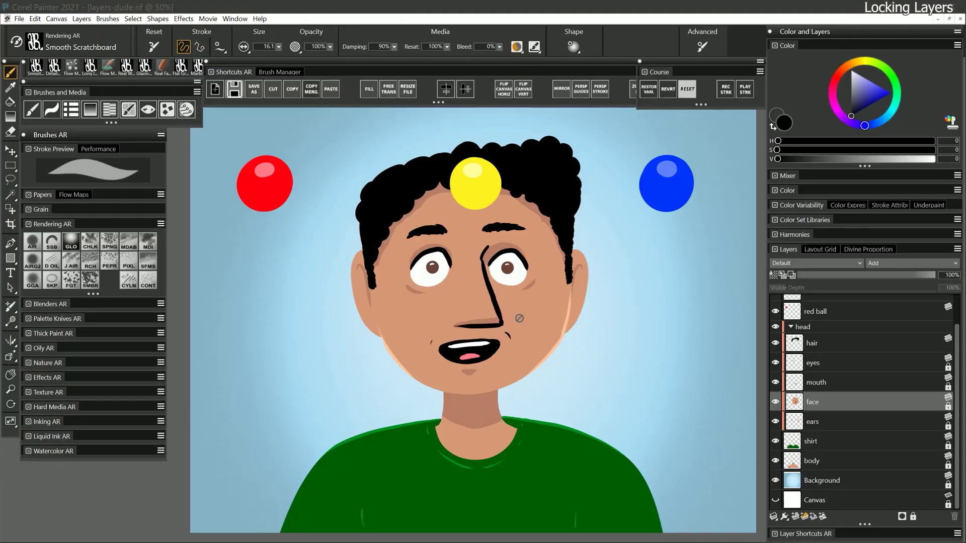
left_click(957, 249)
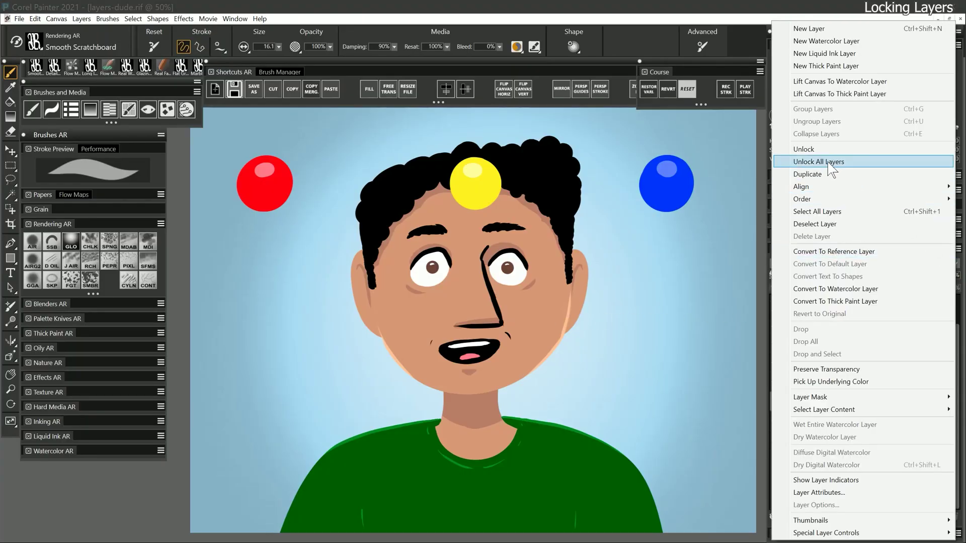
left_click(830, 163)
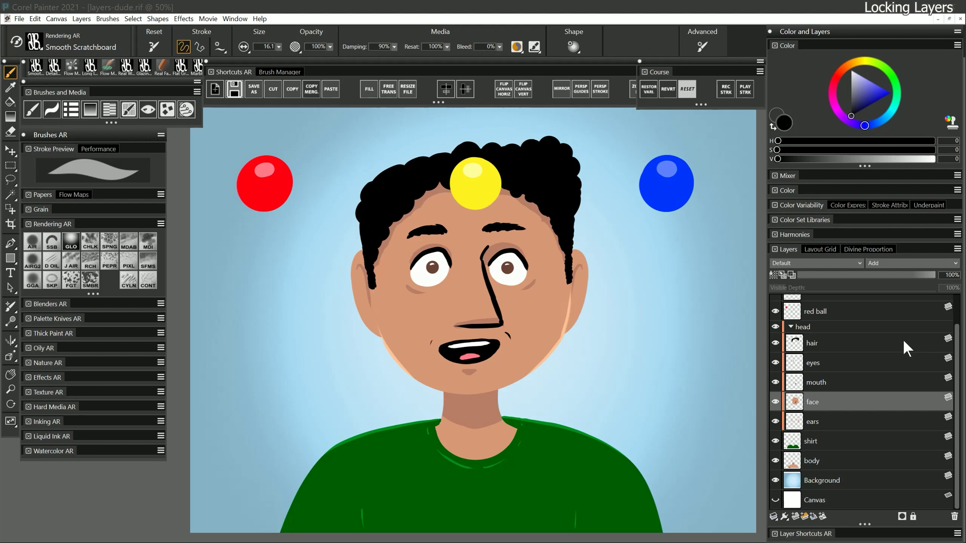
Step: Hide the yellow and red ball layers and test painting on the hidden blue ball layer
scroll(902, 339, "up", 2)
left_click(776, 308)
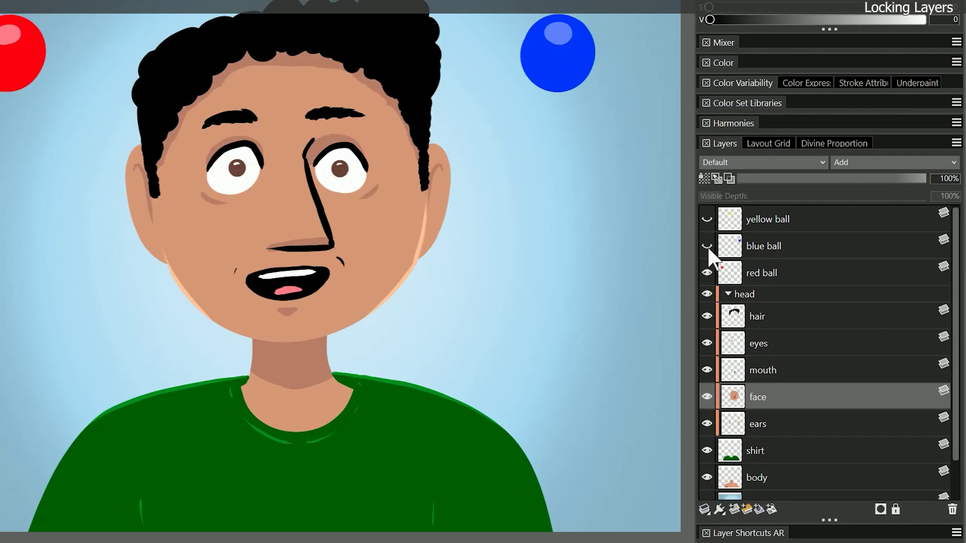
left_click(706, 271)
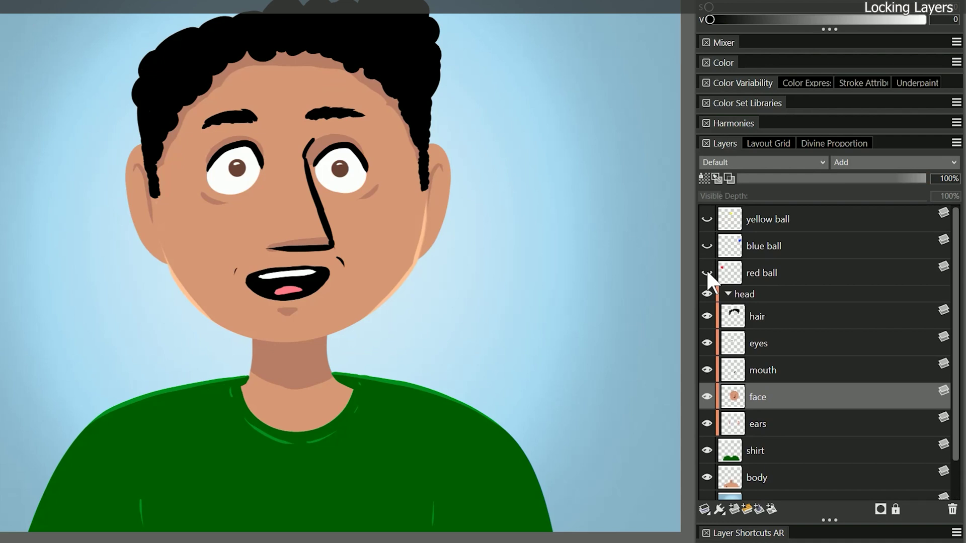
left_click(745, 246)
left_click(365, 185)
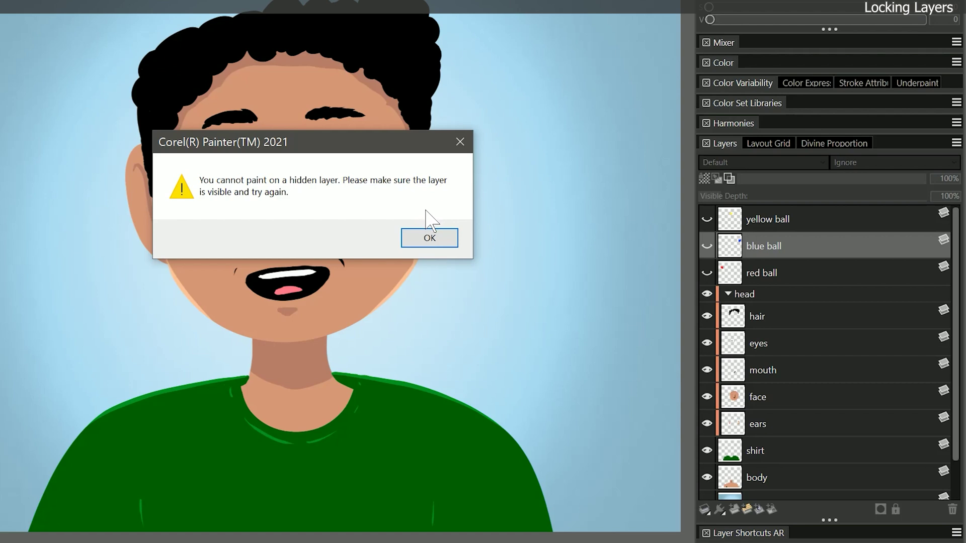
left_click(429, 238)
Step: Lock and then unlock the head group and its layers
left_click(789, 294)
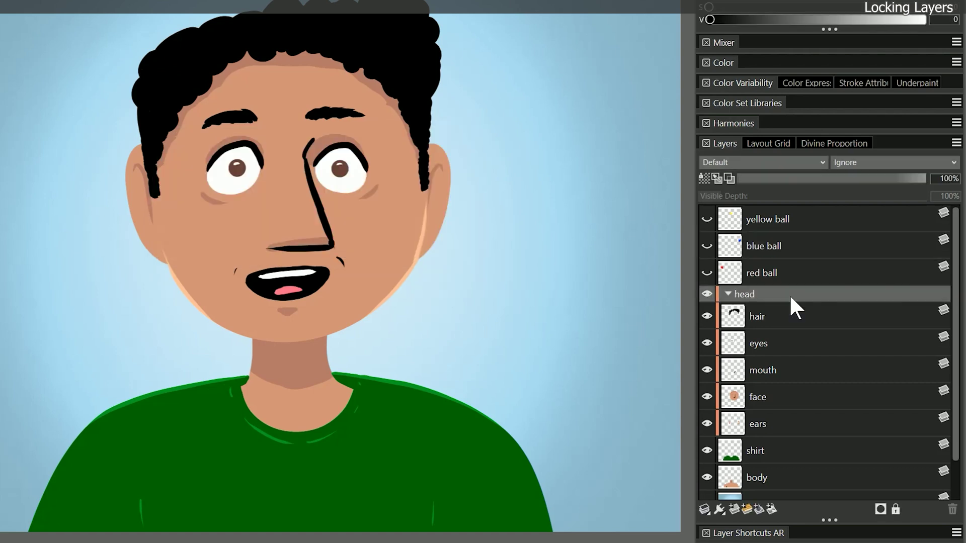
left_click(941, 295)
left_click(705, 509)
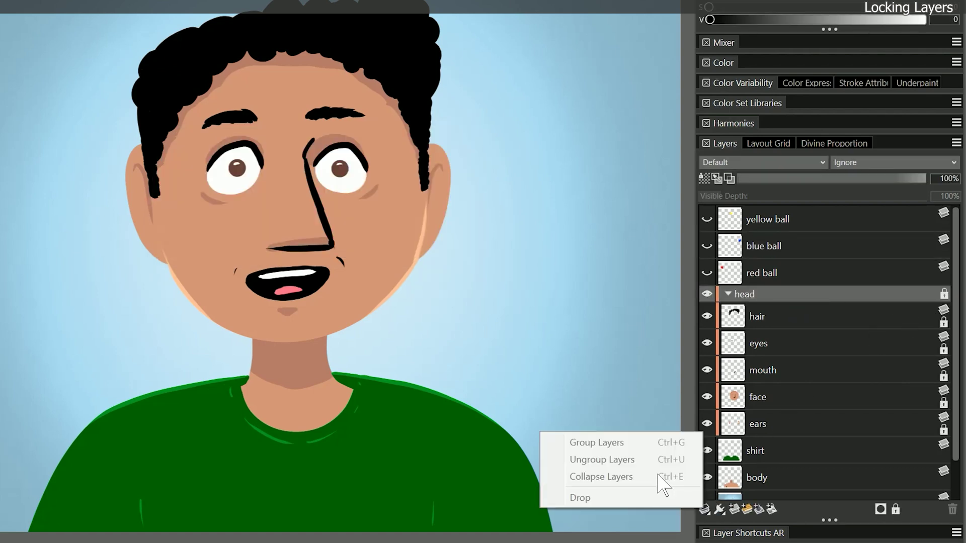
left_click(942, 298)
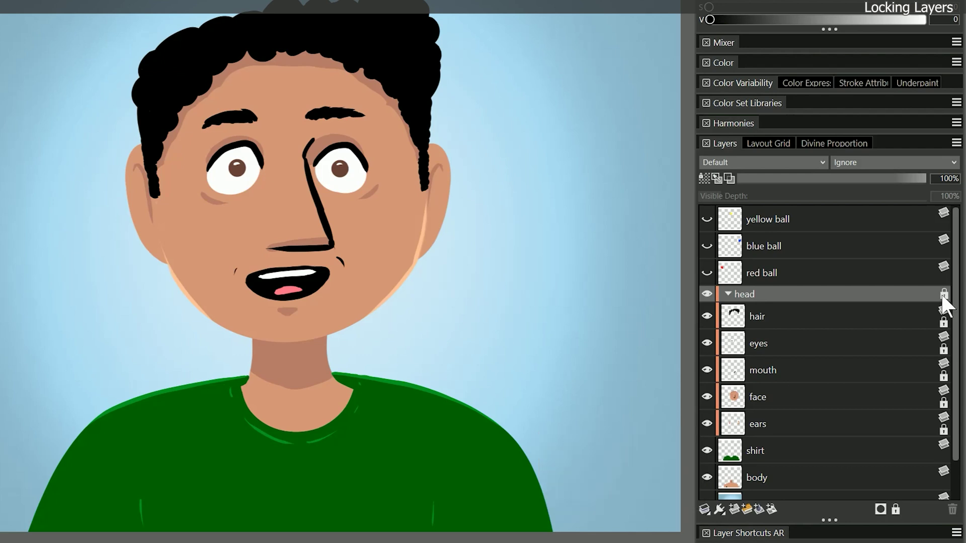
left_click(941, 296)
left_click(704, 509)
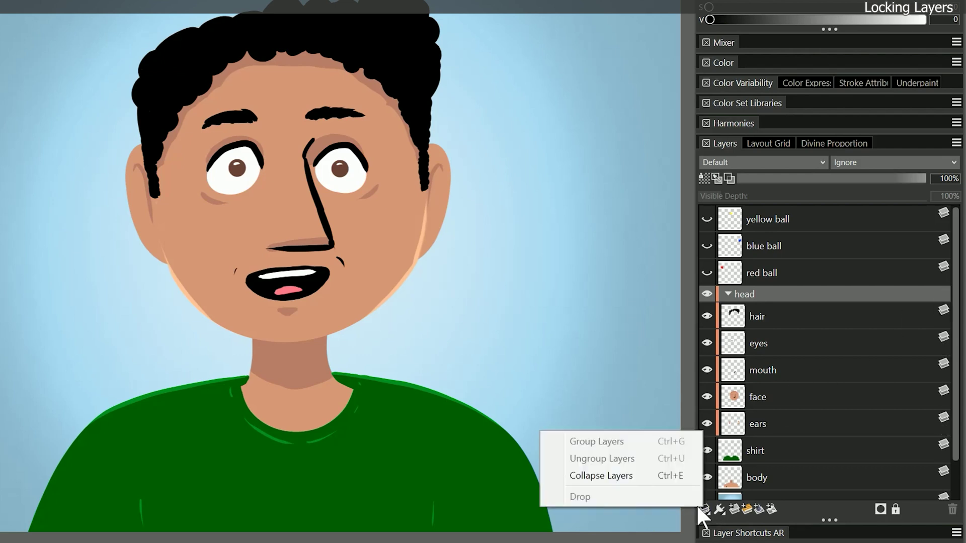